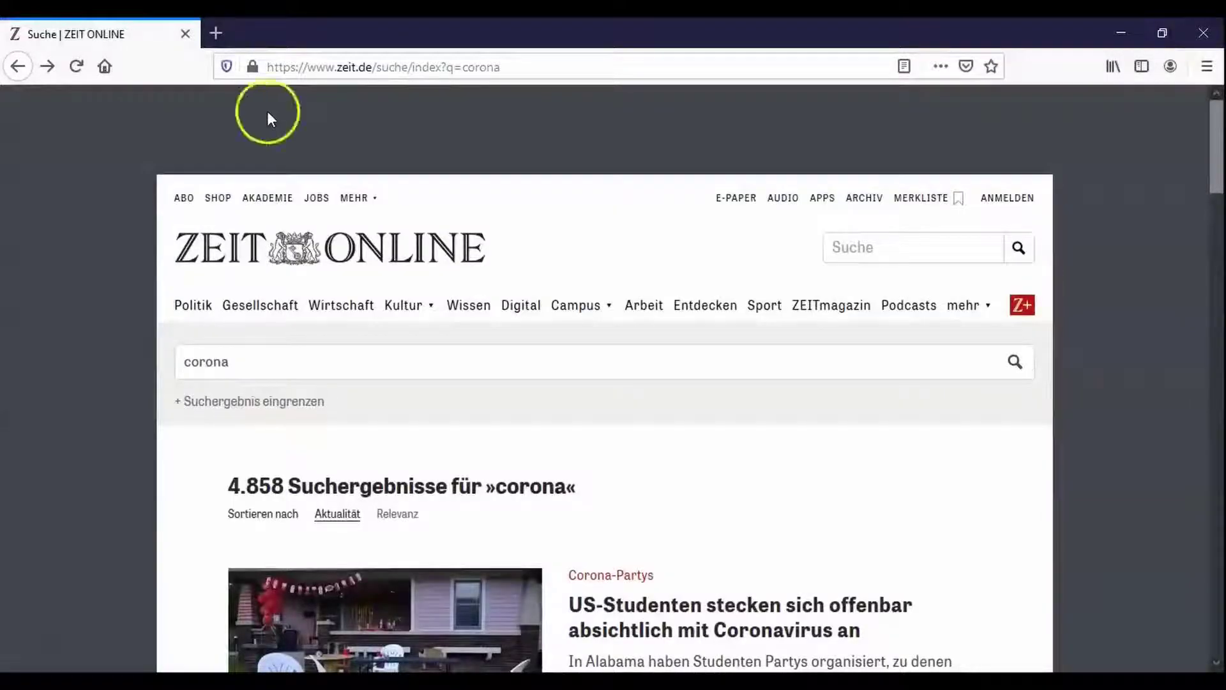
# Highlight the search URL's parts in turn: the base address, suche/index, q and corona.
pyautogui.moveTo(270, 66); pyautogui.dragTo(513, 68)
pyautogui.click(309, 65)
pyautogui.click(376, 65)
pyautogui.click(445, 67)
pyautogui.click(458, 67)
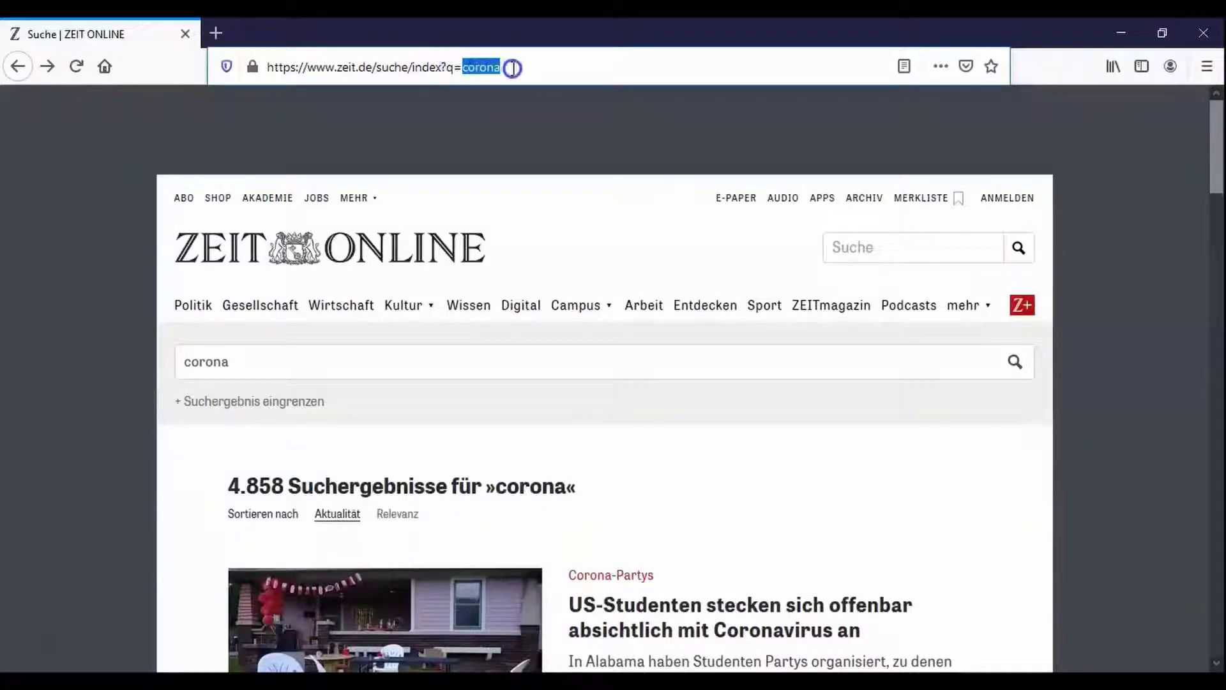
pyautogui.click(512, 68)
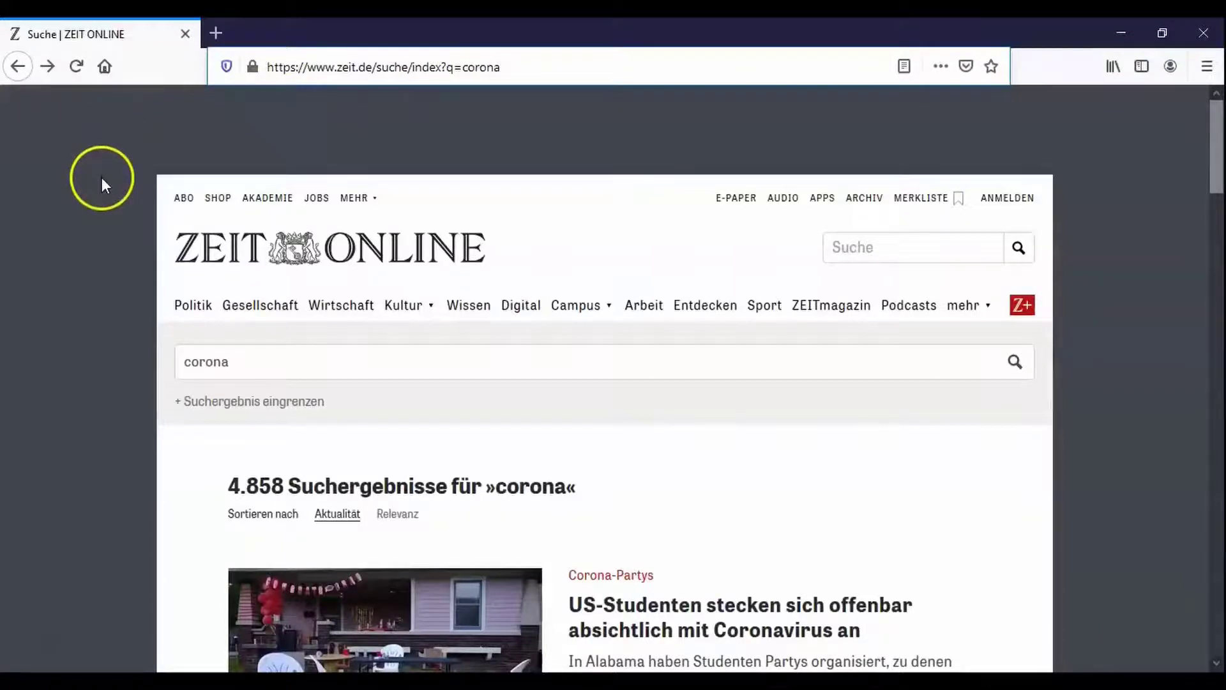
# Go to the second results page and mark the p=2 parameter in its address.
pyautogui.scroll(-20, 102, 177)
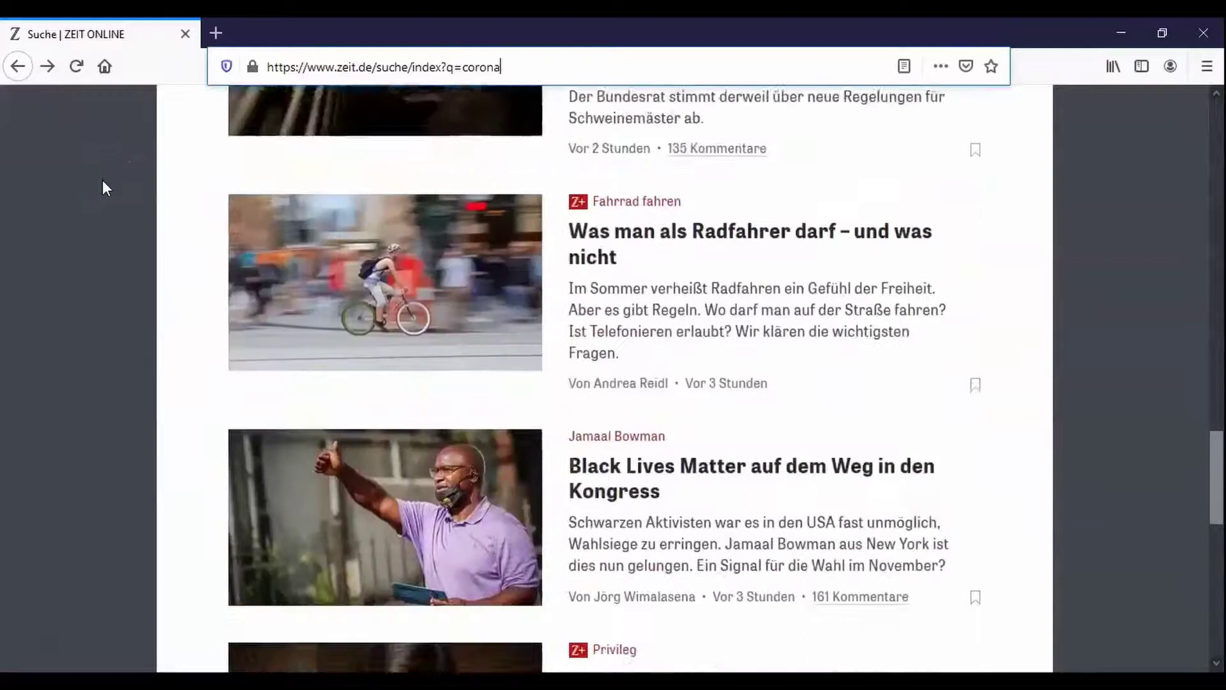
pyautogui.scroll(-5, 102, 187)
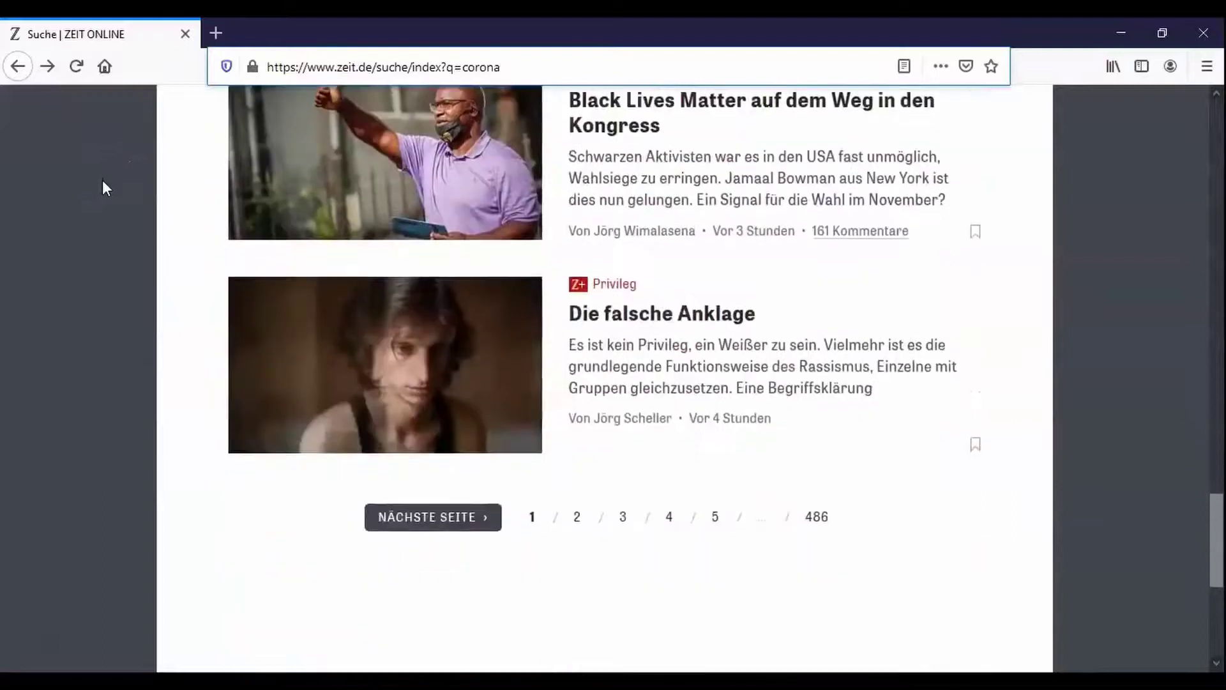
pyautogui.click(385, 521)
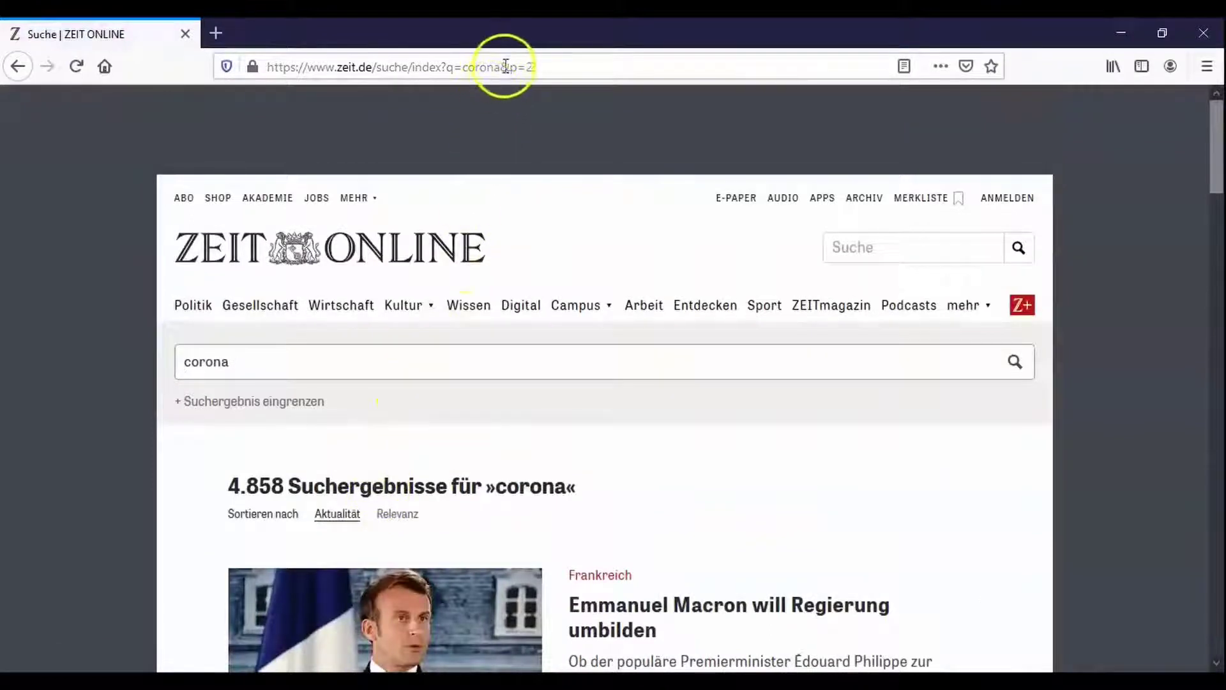
pyautogui.doubleClick(514, 66)
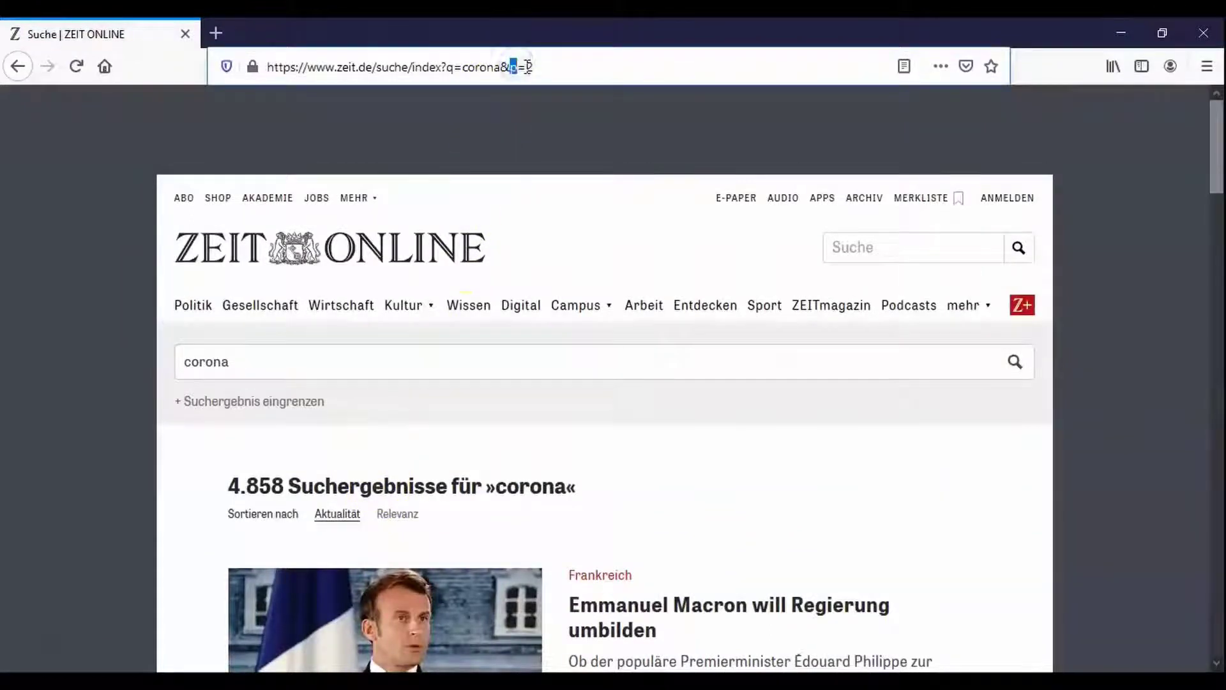
pyautogui.doubleClick(529, 66)
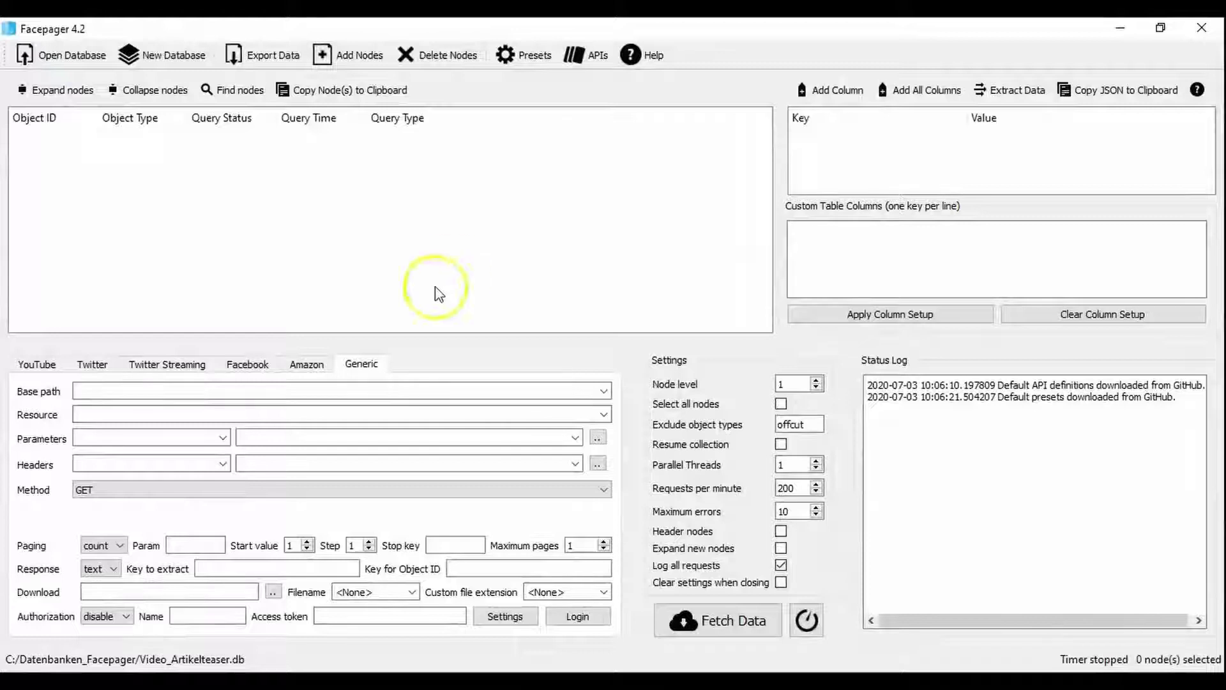
pyautogui.click(302, 386)
pyautogui.write('htt')
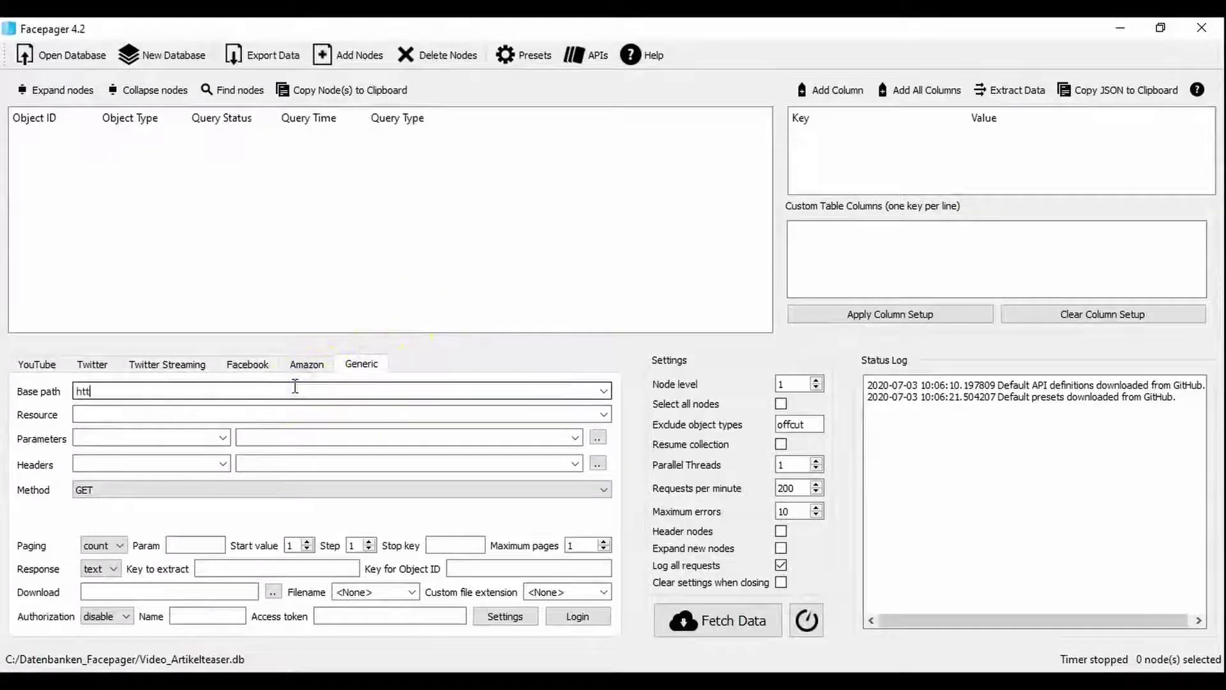
pyautogui.write('ps://www.zeit.de/')
pyautogui.click(282, 399)
pyautogui.write('suche/index')
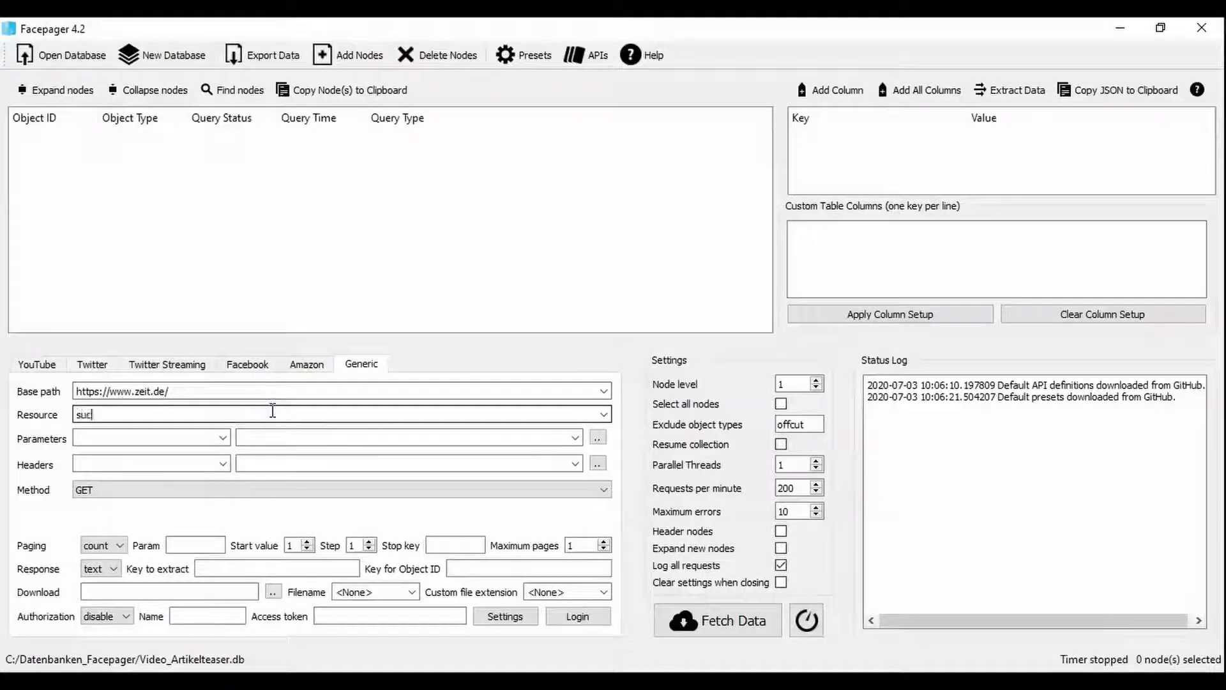
pyautogui.click(181, 437)
pyautogui.write('q')
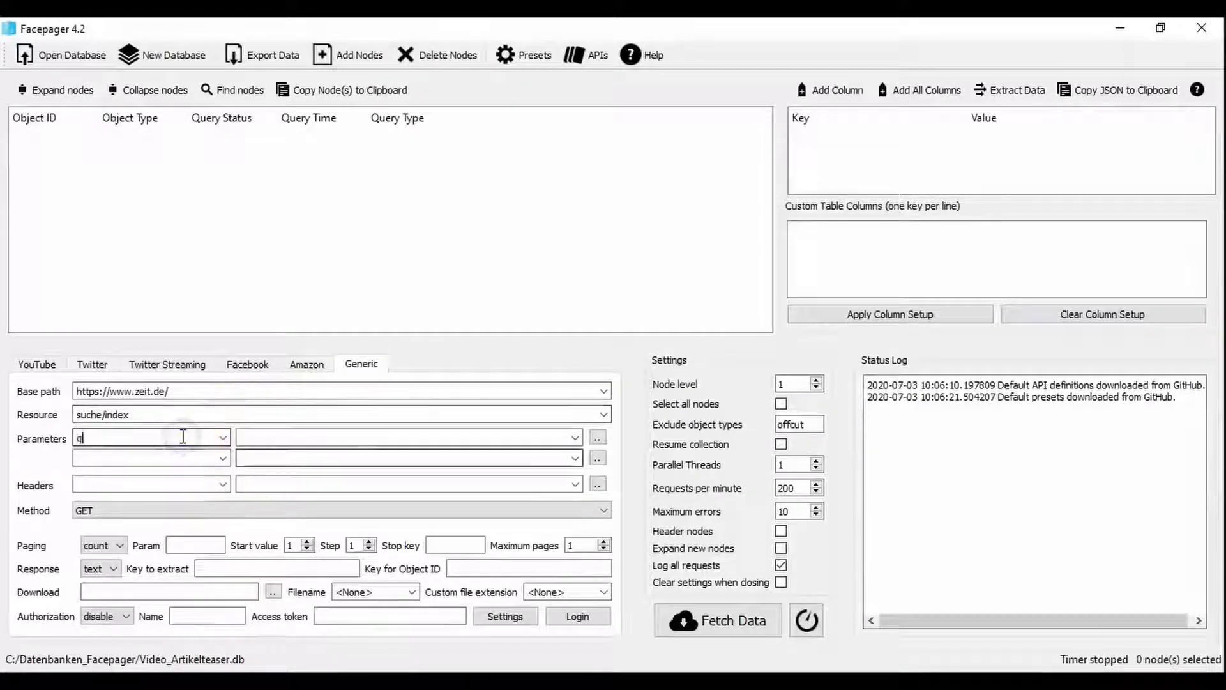
pyautogui.click(538, 438)
pyautogui.click(526, 469)
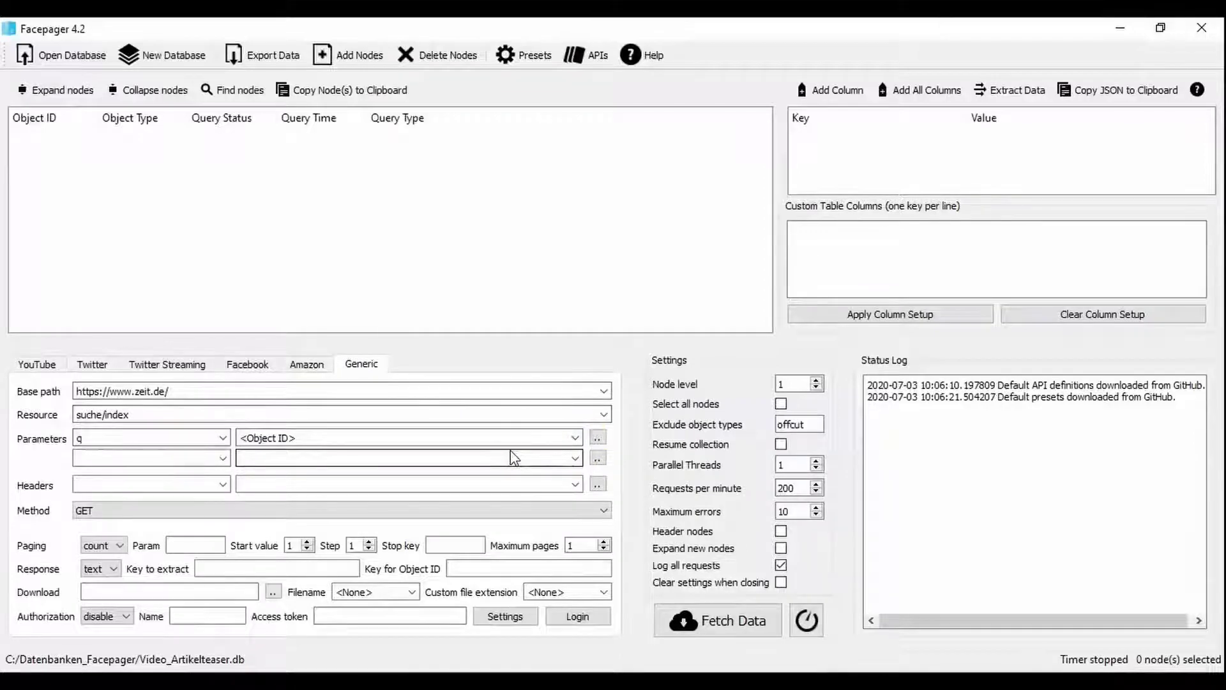
# Add a seed node with object ID corona.
pyautogui.click(353, 55)
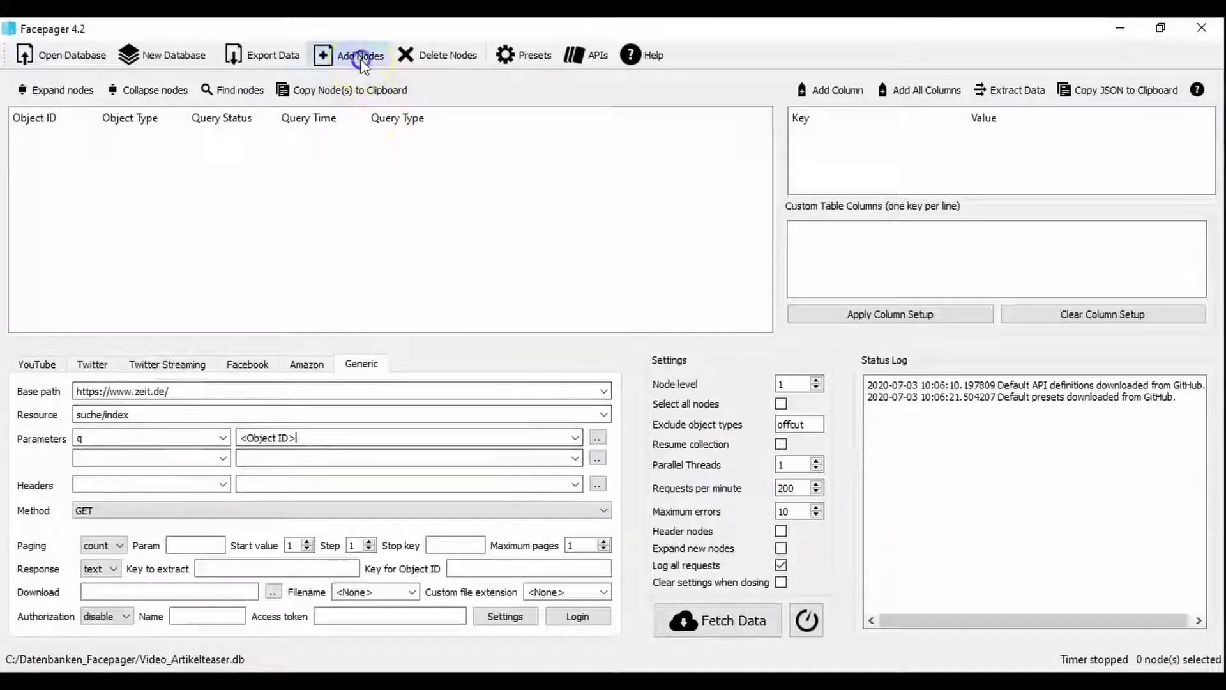
pyautogui.click(450, 332)
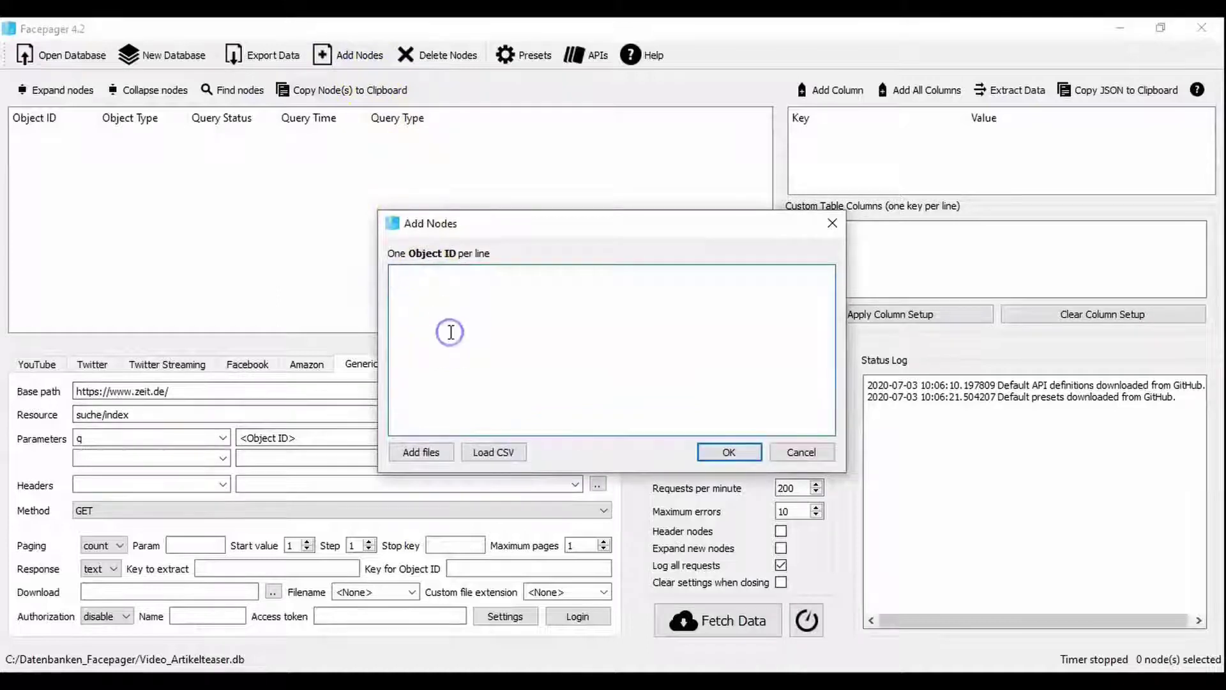
pyautogui.write('corona')
pyautogui.click(714, 450)
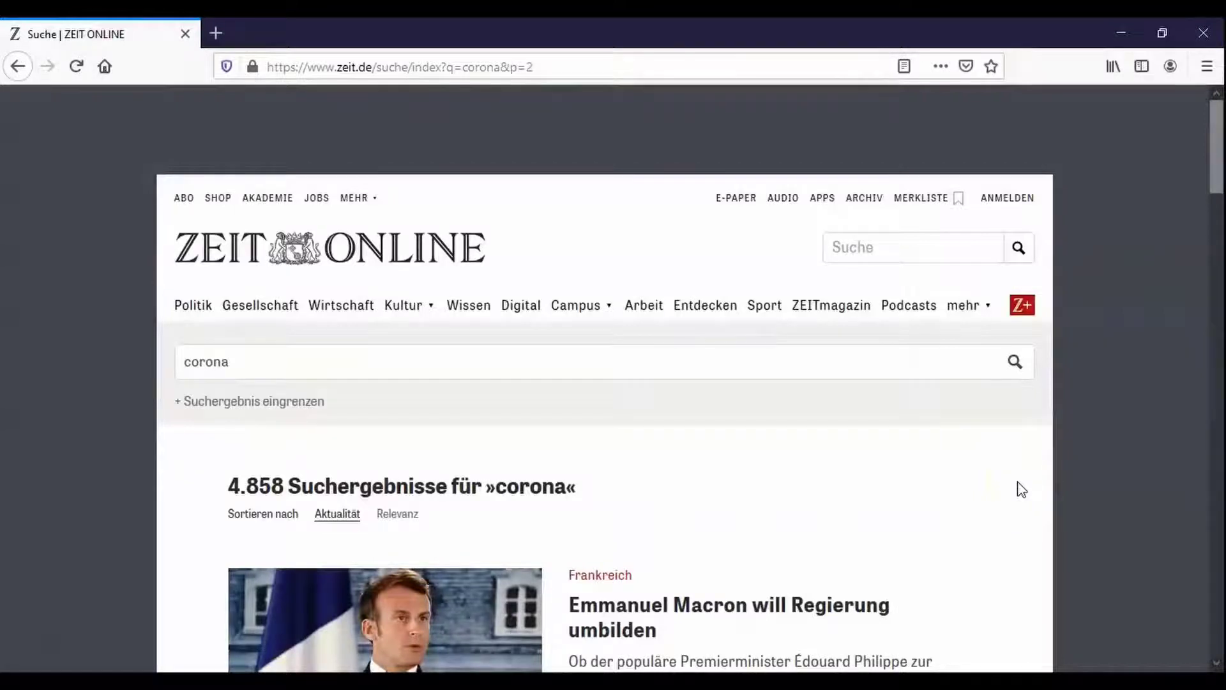
# Inspect the Macron headline's markup and collapse its zon-teaser-standard article element.
pyautogui.scroll(-7, 1018, 487)
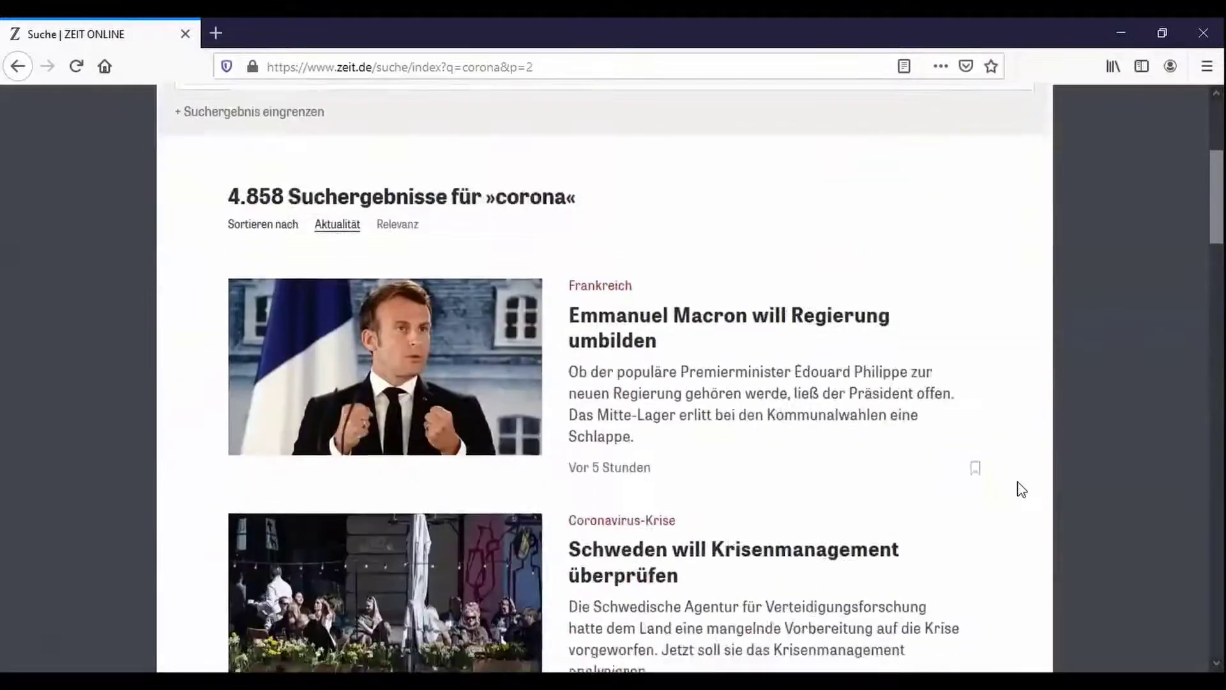
pyautogui.rightClick(645, 145)
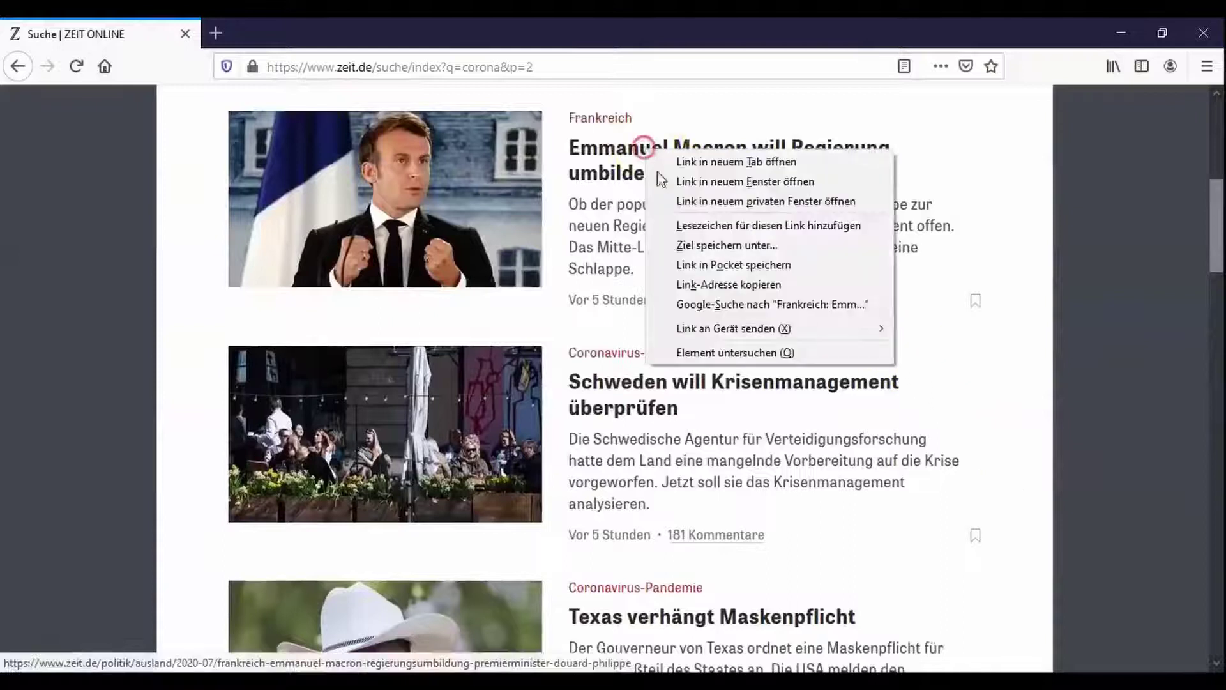
pyautogui.click(730, 353)
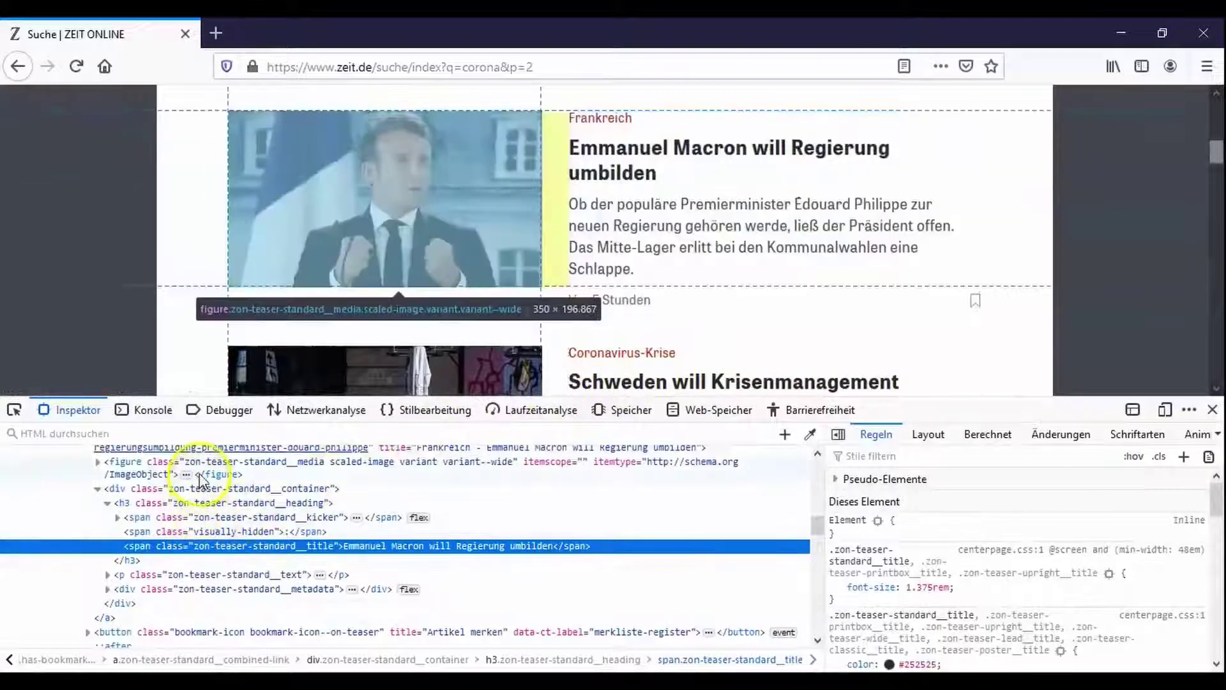
pyautogui.scroll(1, 202, 480)
pyautogui.scroll(2, 202, 480)
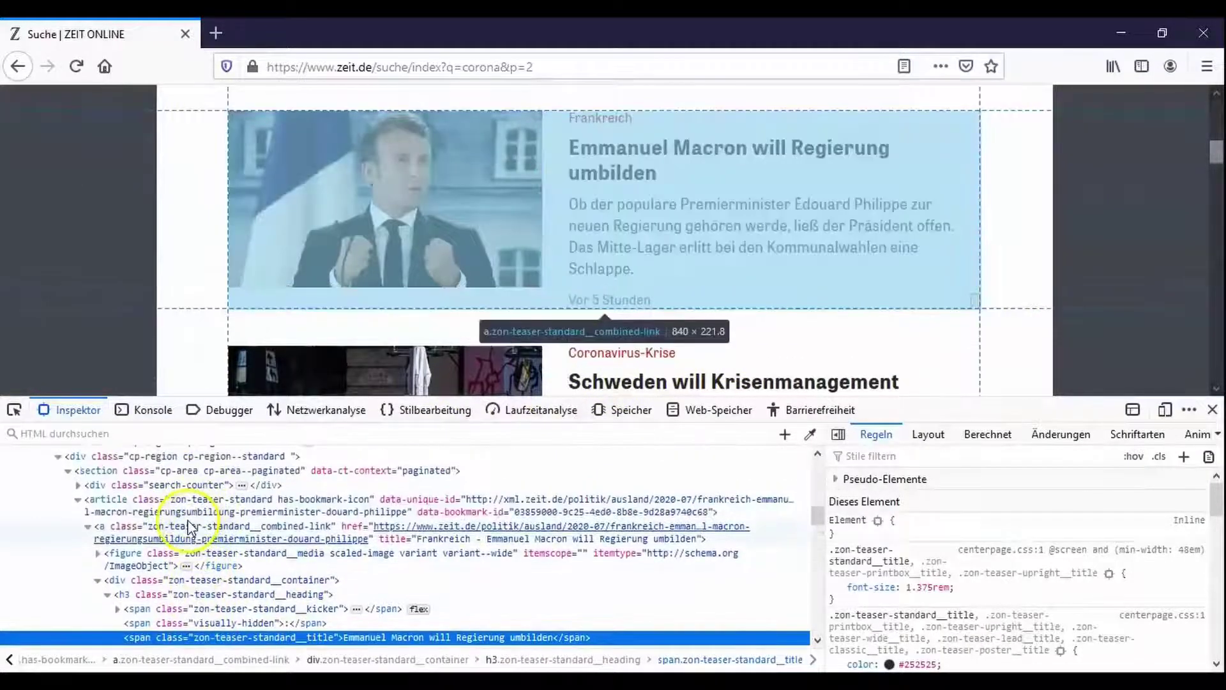
pyautogui.click(126, 510)
pyautogui.click(77, 500)
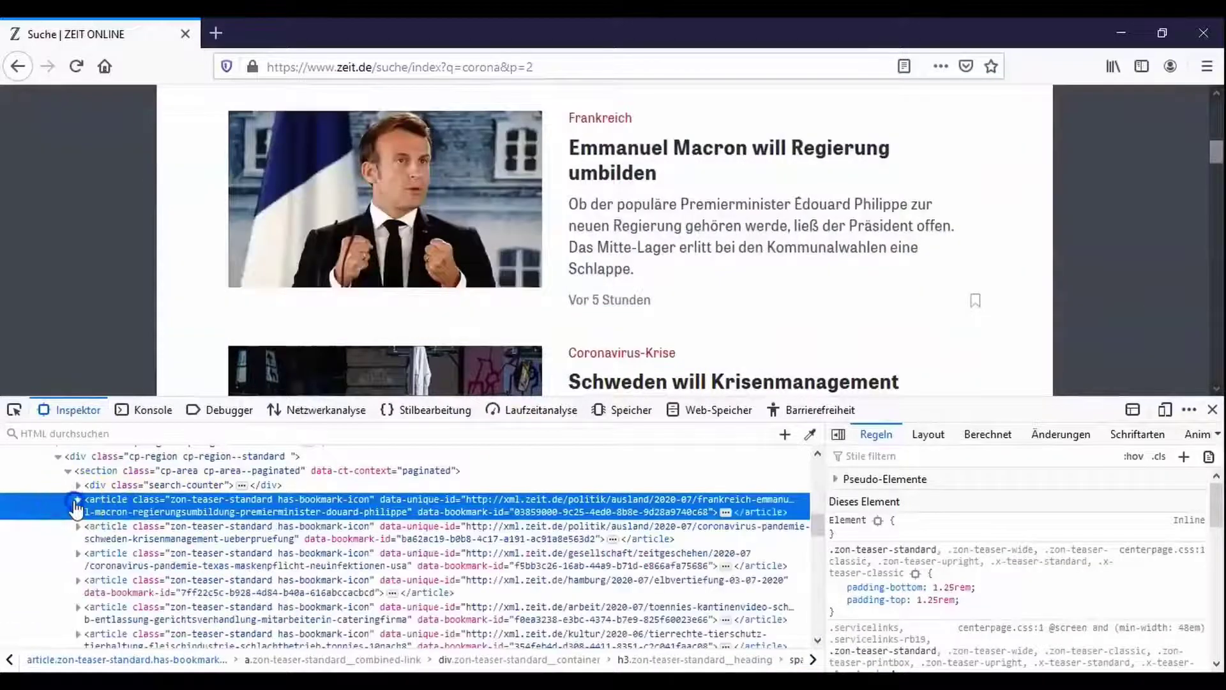
pyautogui.click(102, 322)
pyautogui.scroll(-3, 100, 296)
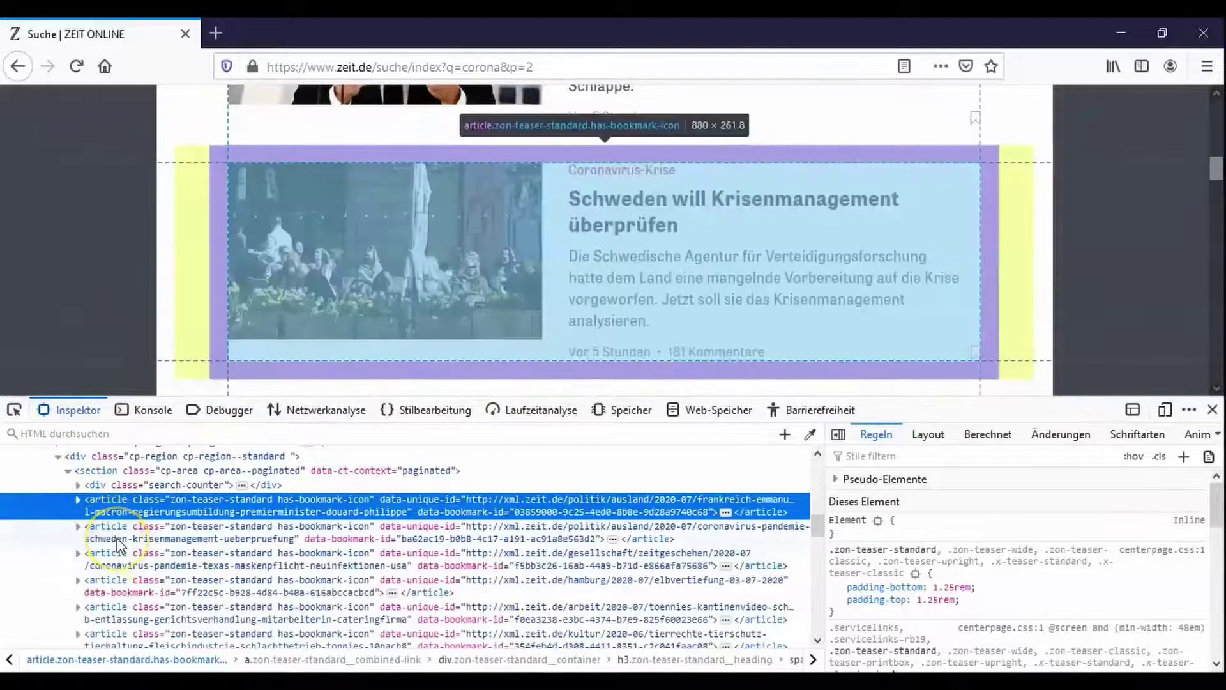
pyautogui.click(124, 363)
pyautogui.scroll(-3, 132, 323)
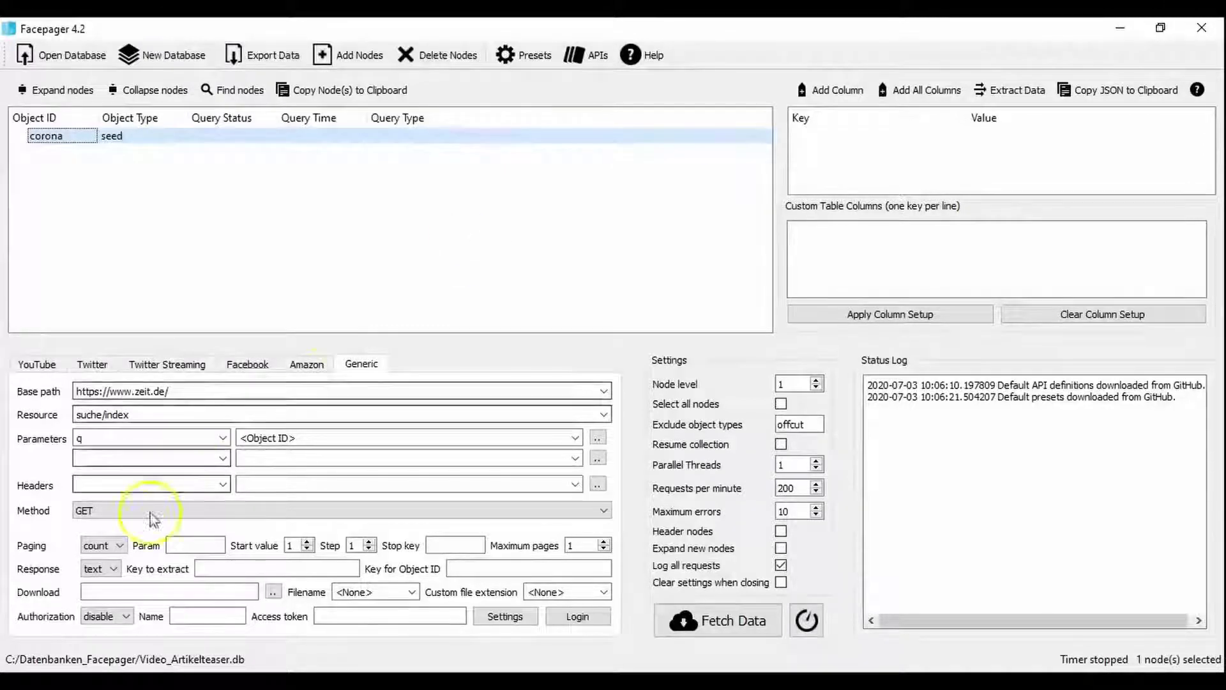
# Fetch the corona seed with text response format and select the resulting data node.
pyautogui.click(102, 569)
pyautogui.click(95, 595)
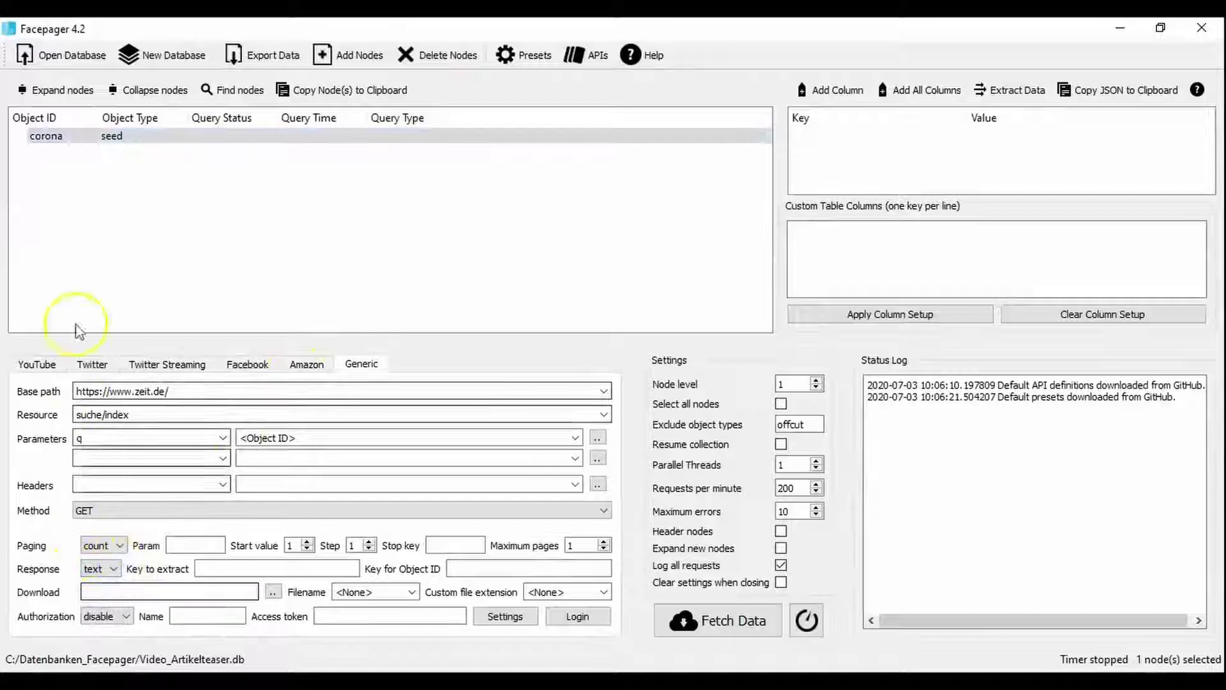
pyautogui.click(48, 135)
pyautogui.click(717, 622)
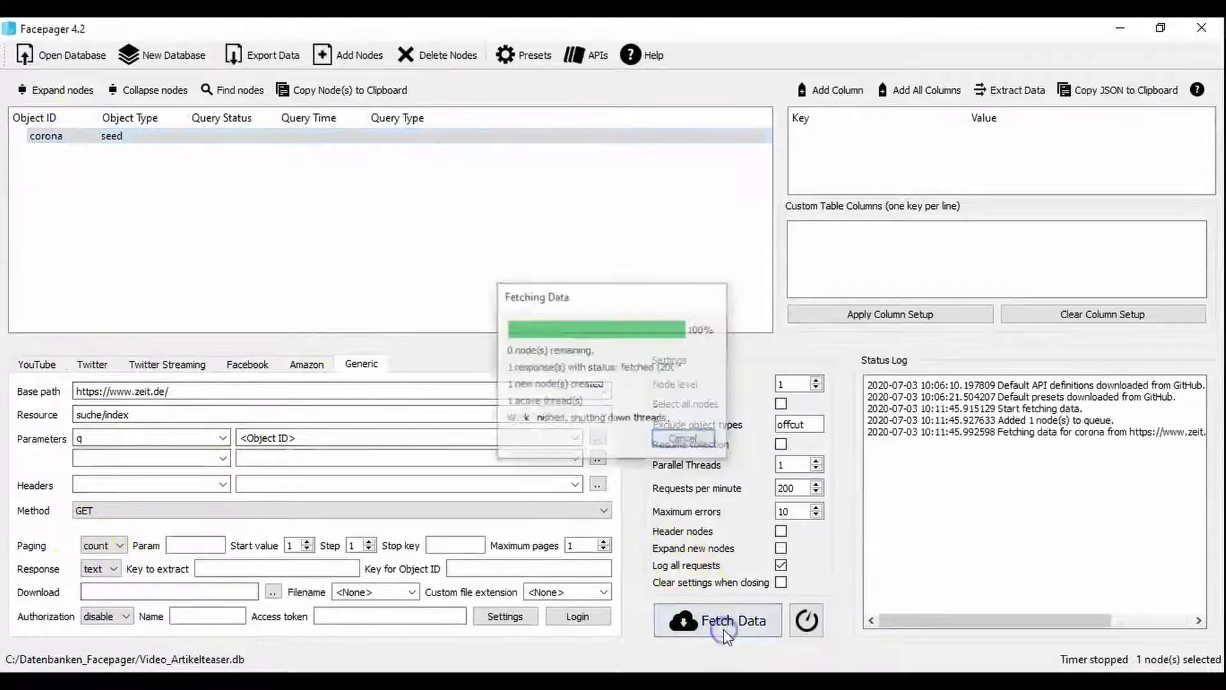
pyautogui.click(17, 135)
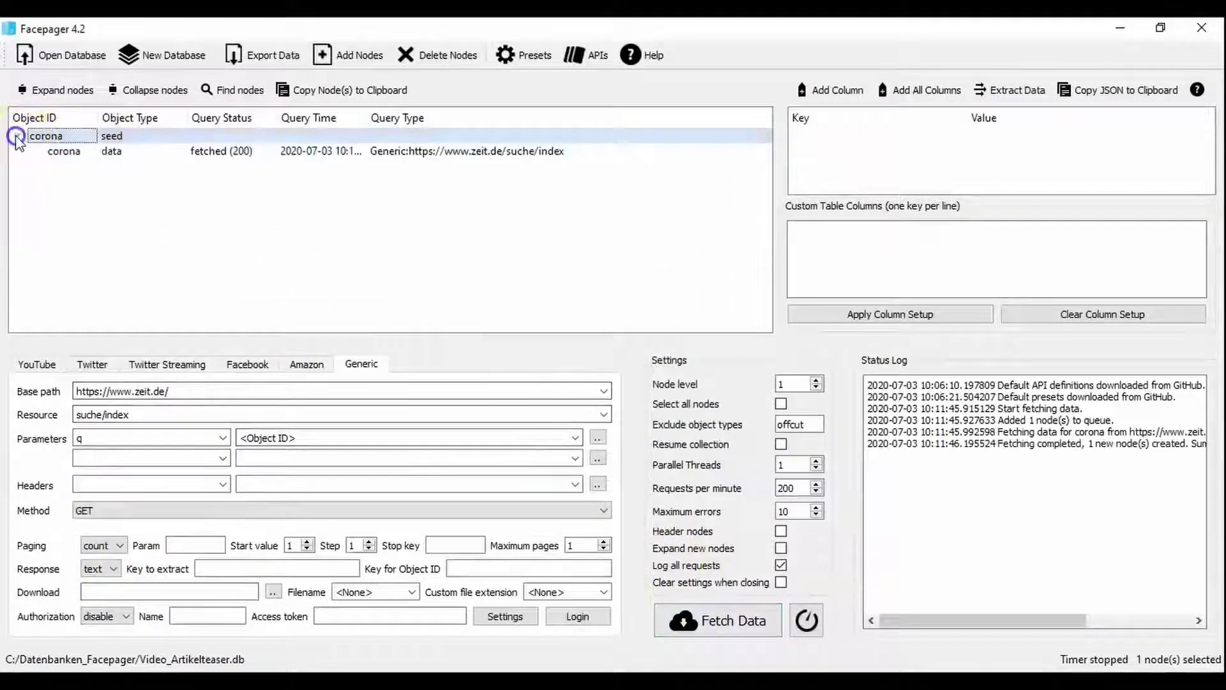
pyautogui.click(57, 151)
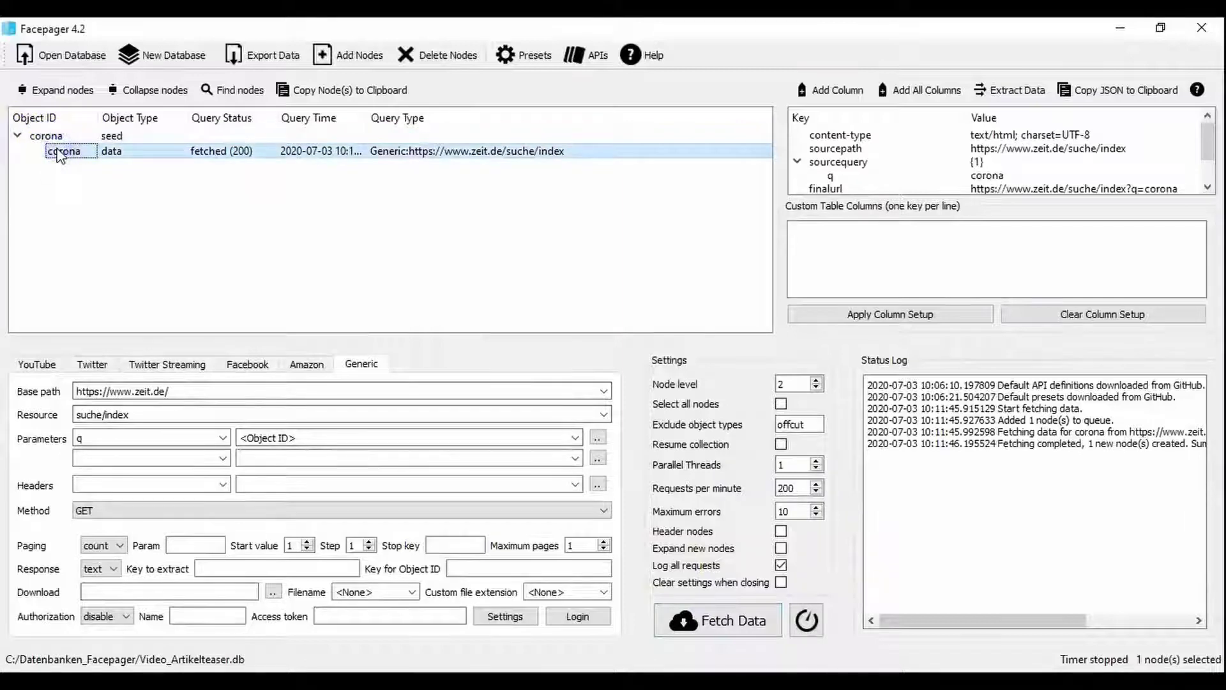
# Test the key text|css:article.zon-teaser-standard in the Extract Data preview.
pyautogui.click(1000, 91)
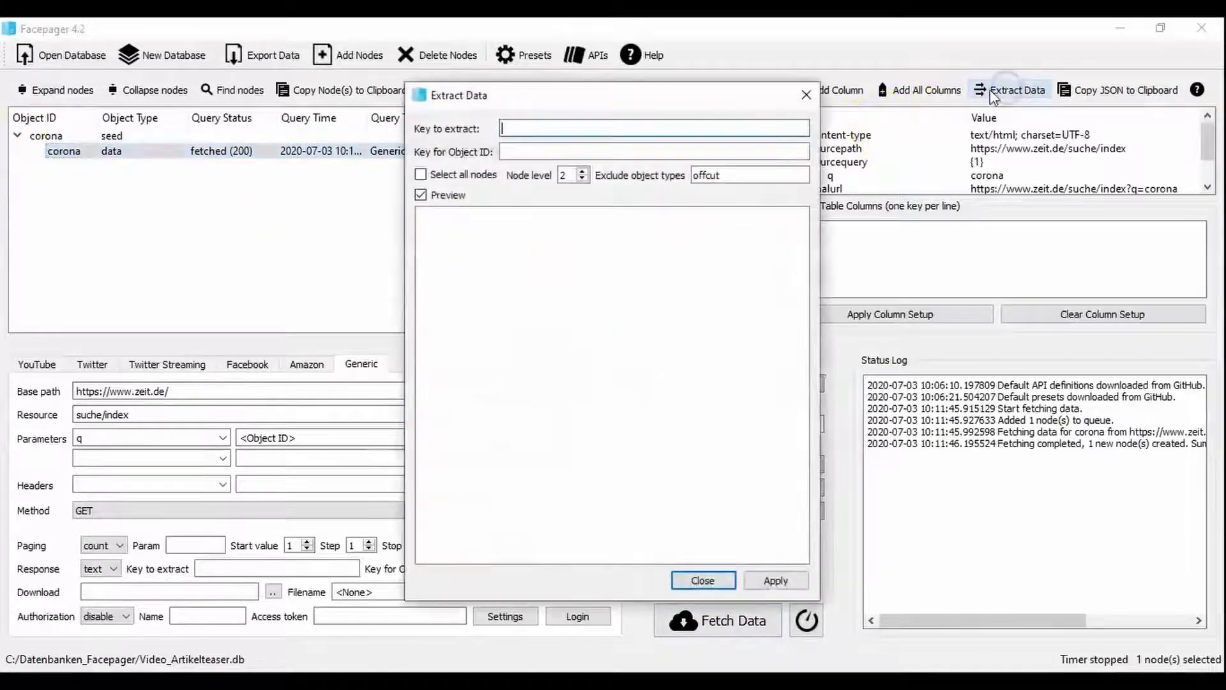
pyautogui.click(717, 127)
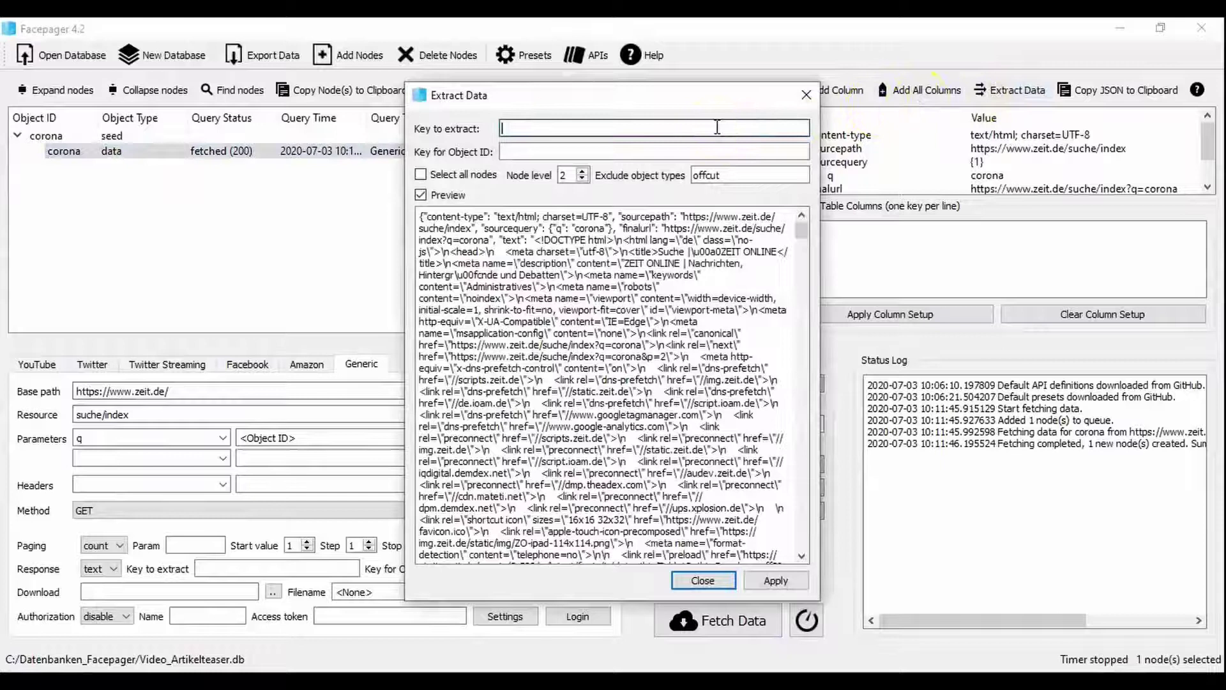
pyautogui.write('text|css:article.zon-teaser-standard')
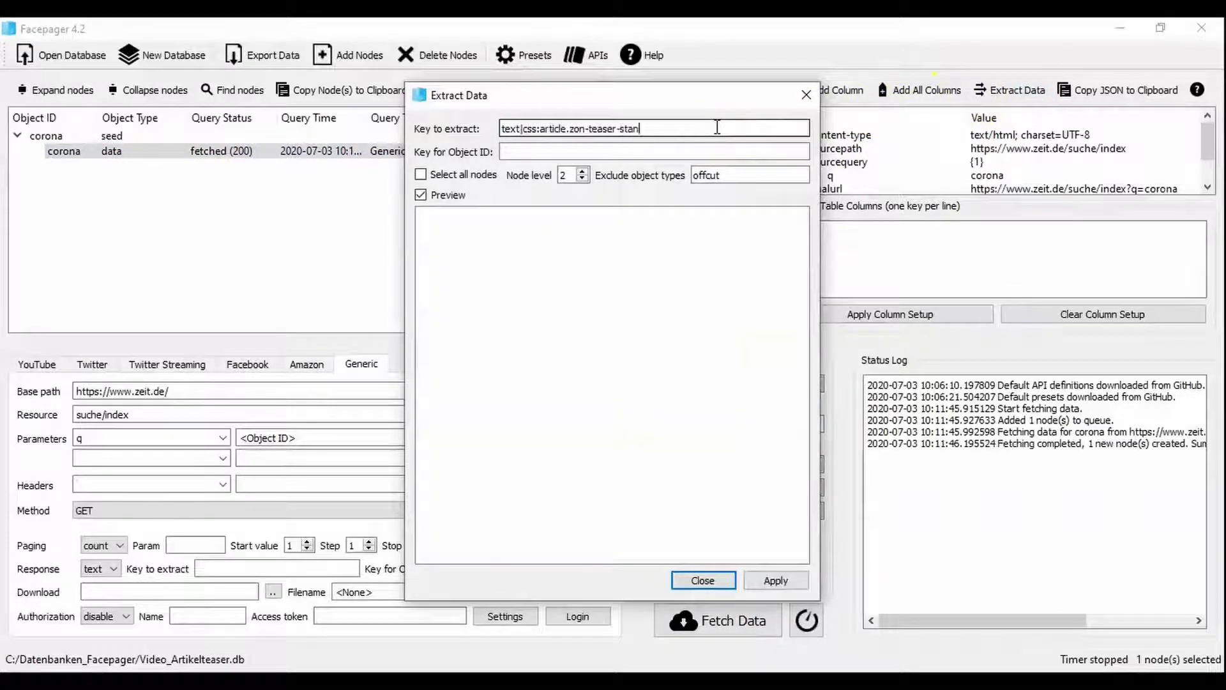
pyautogui.click(703, 580)
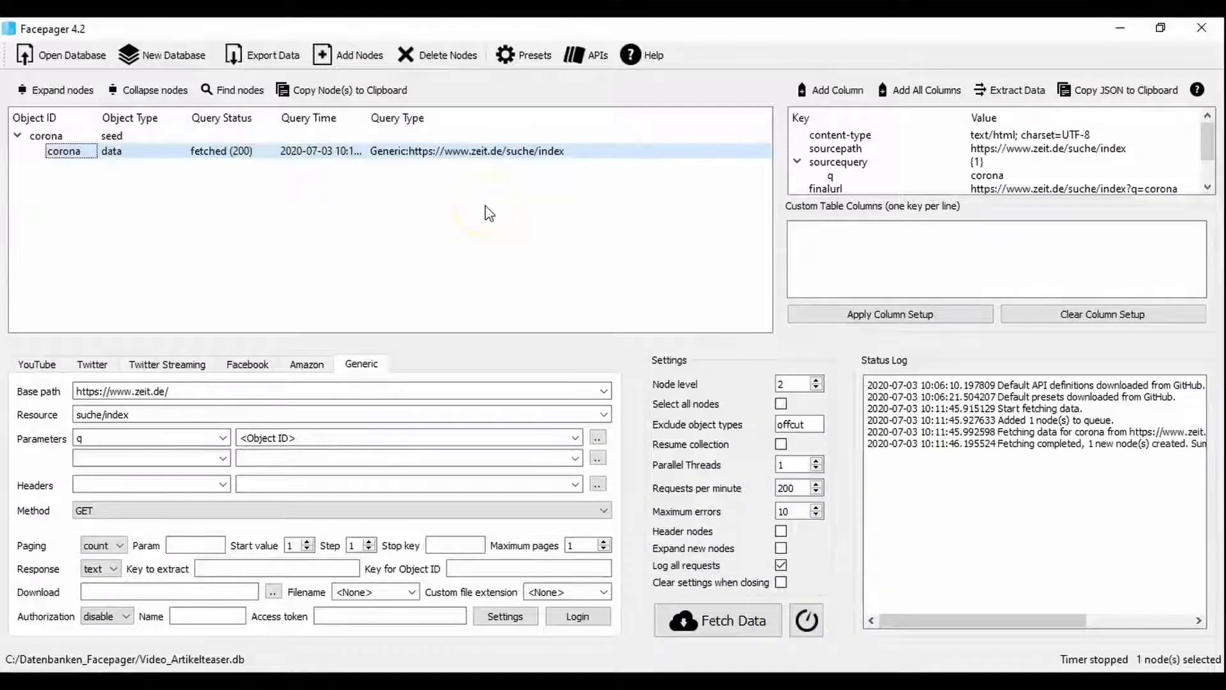
pyautogui.click(93, 568)
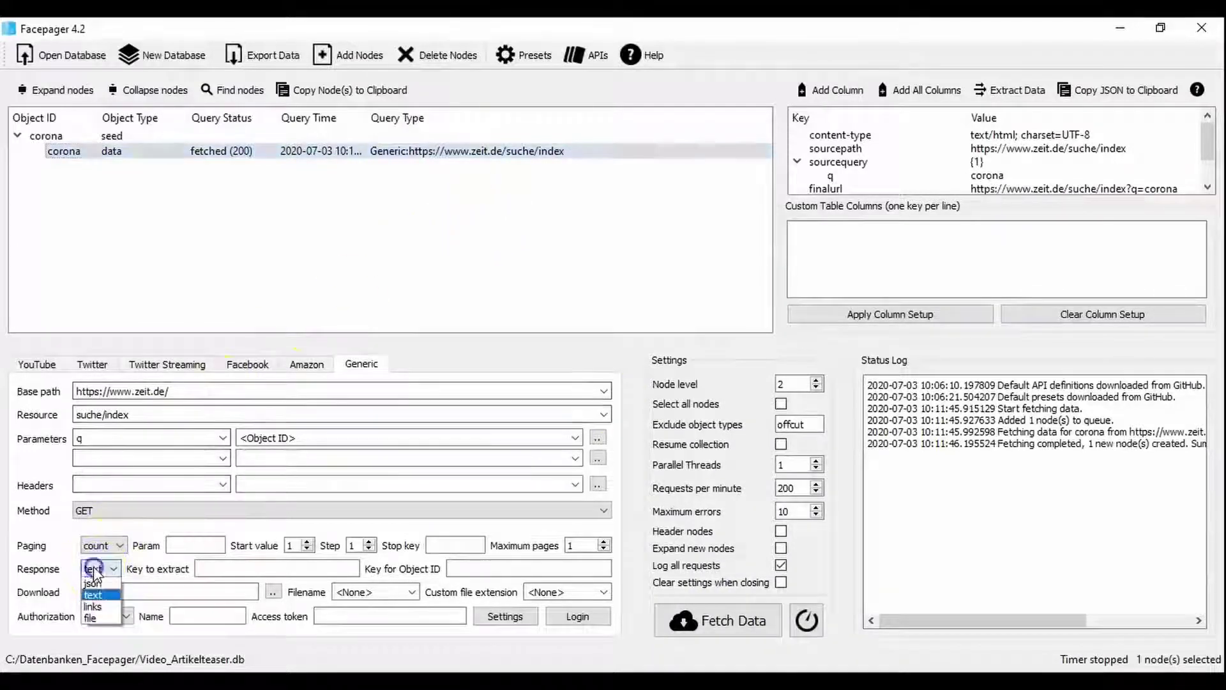
pyautogui.click(96, 595)
pyautogui.click(211, 570)
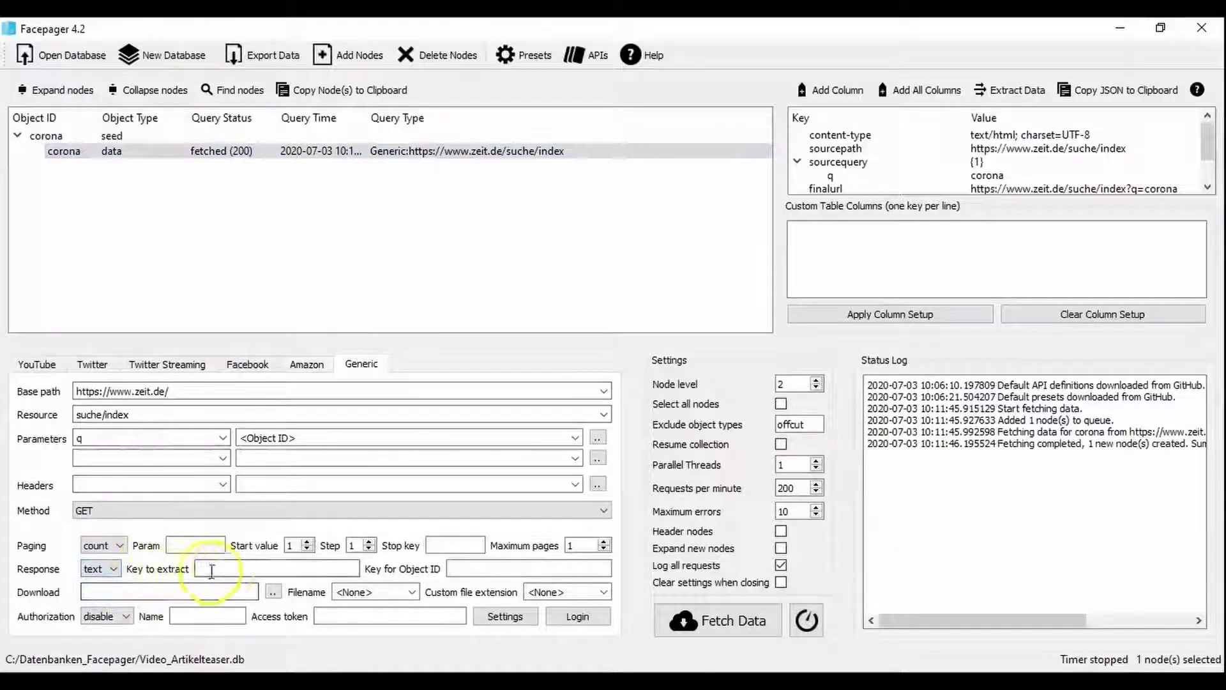
pyautogui.write('tex')
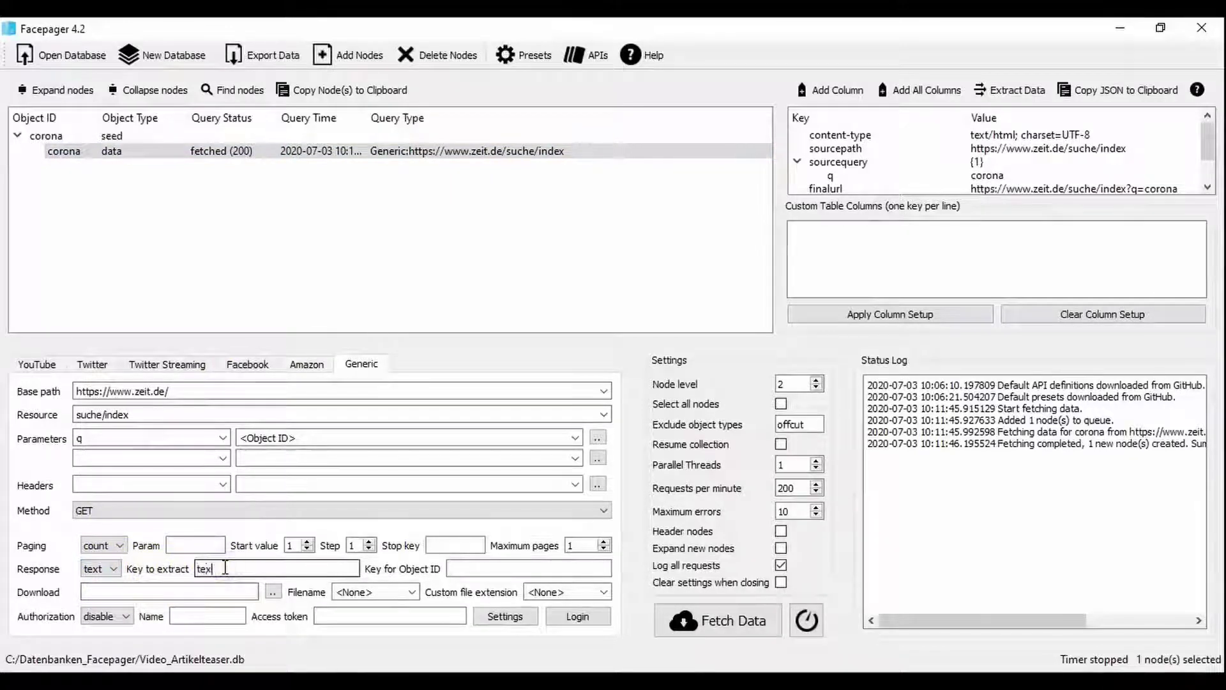
pyautogui.write('t|css:article.z')
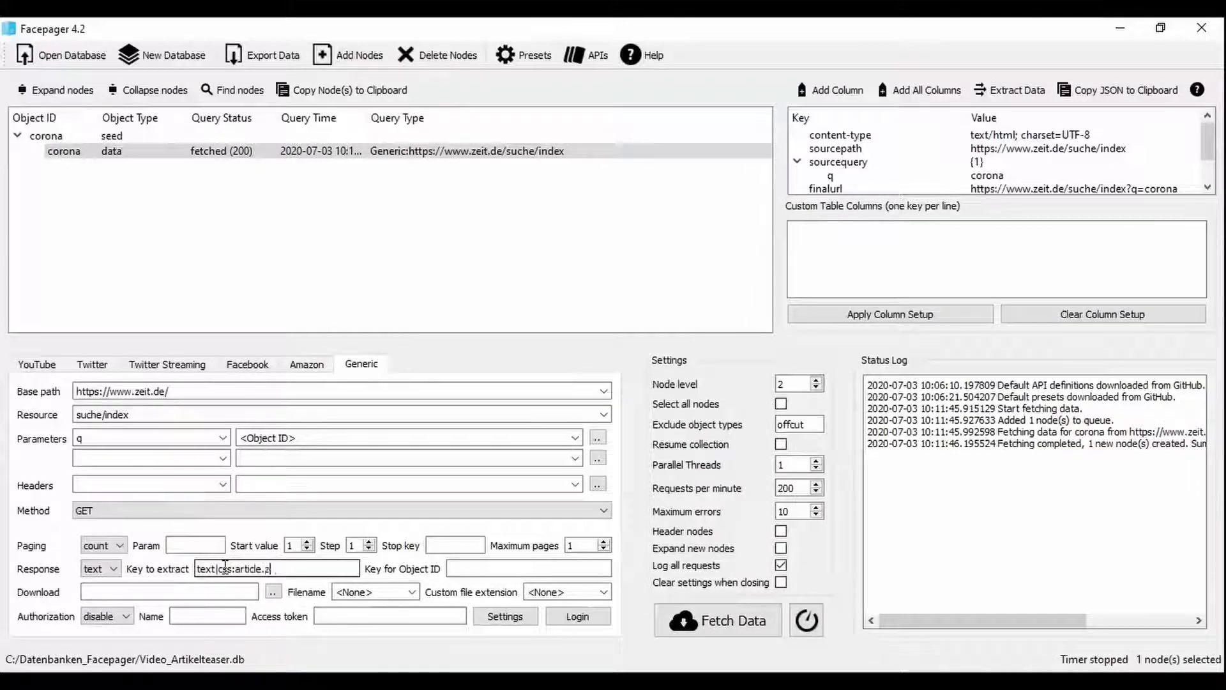
pyautogui.write('on-teaser-standard')
pyautogui.click(276, 568)
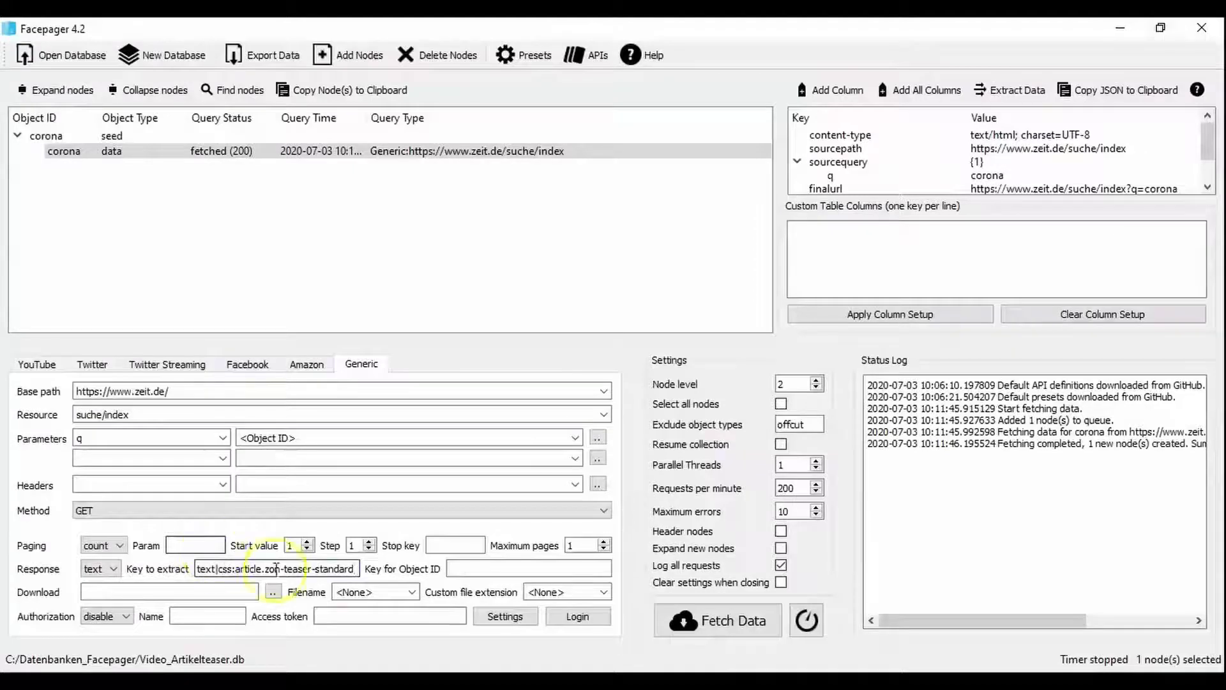
pyautogui.click(469, 567)
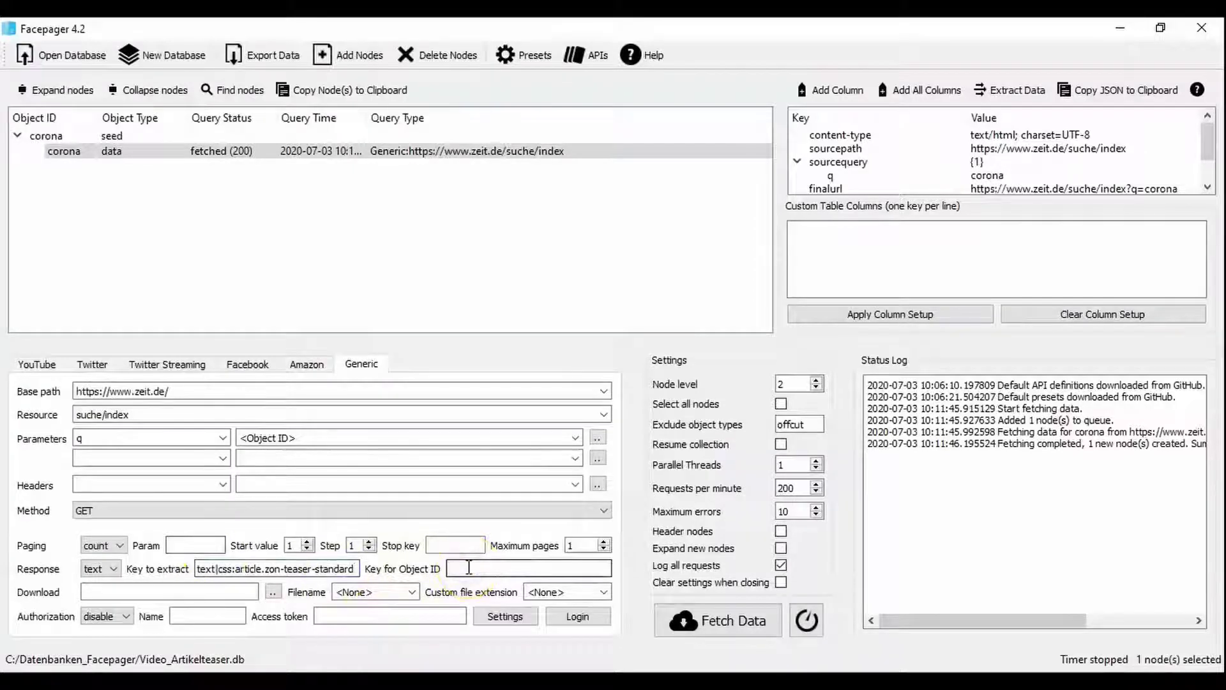
pyautogui.write('text|css:a.zon-teaser-standard__combined')
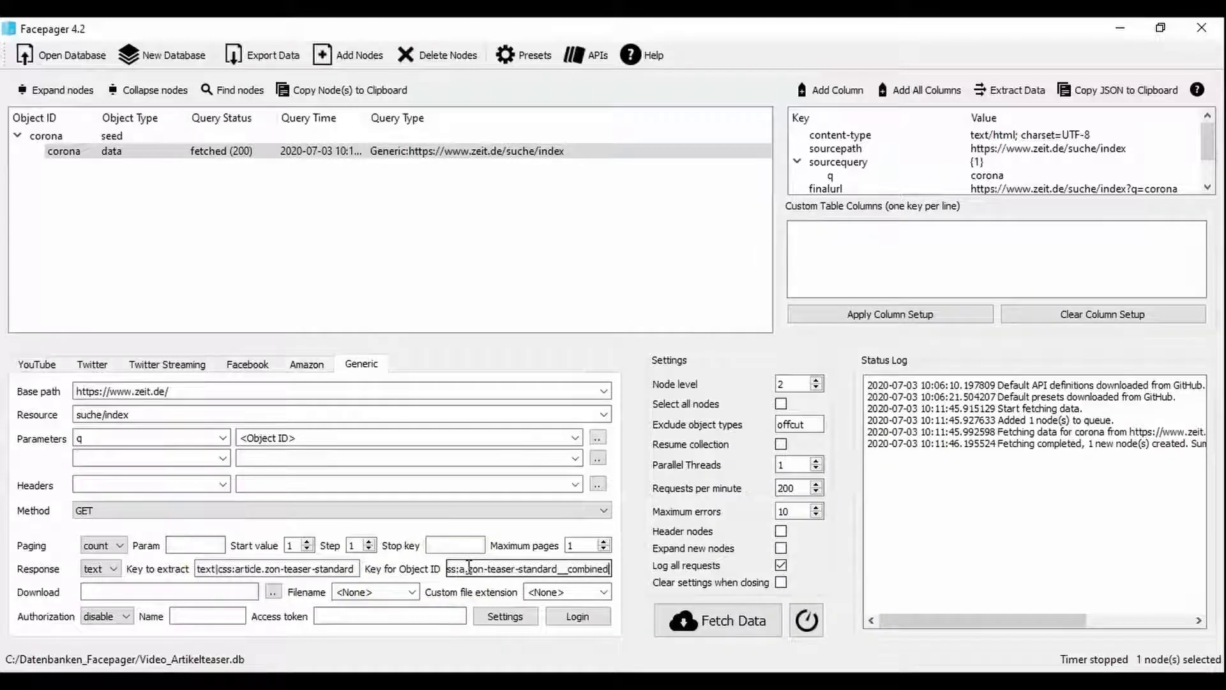
pyautogui.write('-link|xpath:@href')
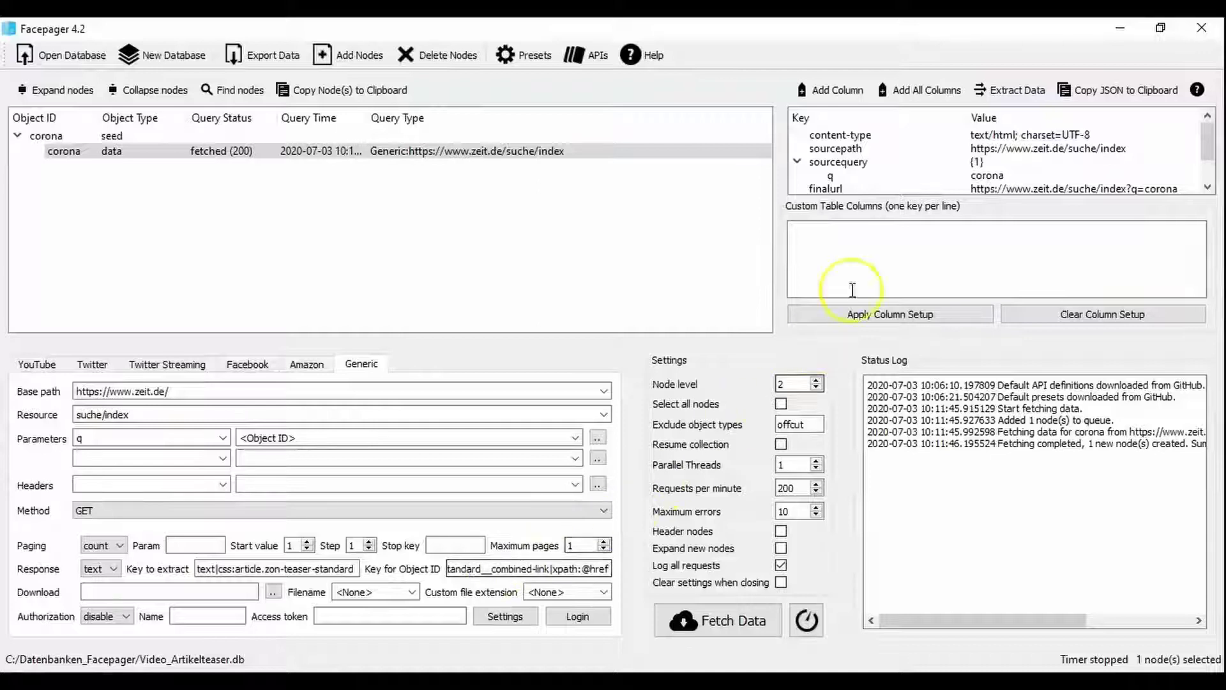
# Add custom columns header (span.zon-teaser-standard__title) and teaser (p.zon-teaser-standard__text) and apply them.
pyautogui.click(867, 265)
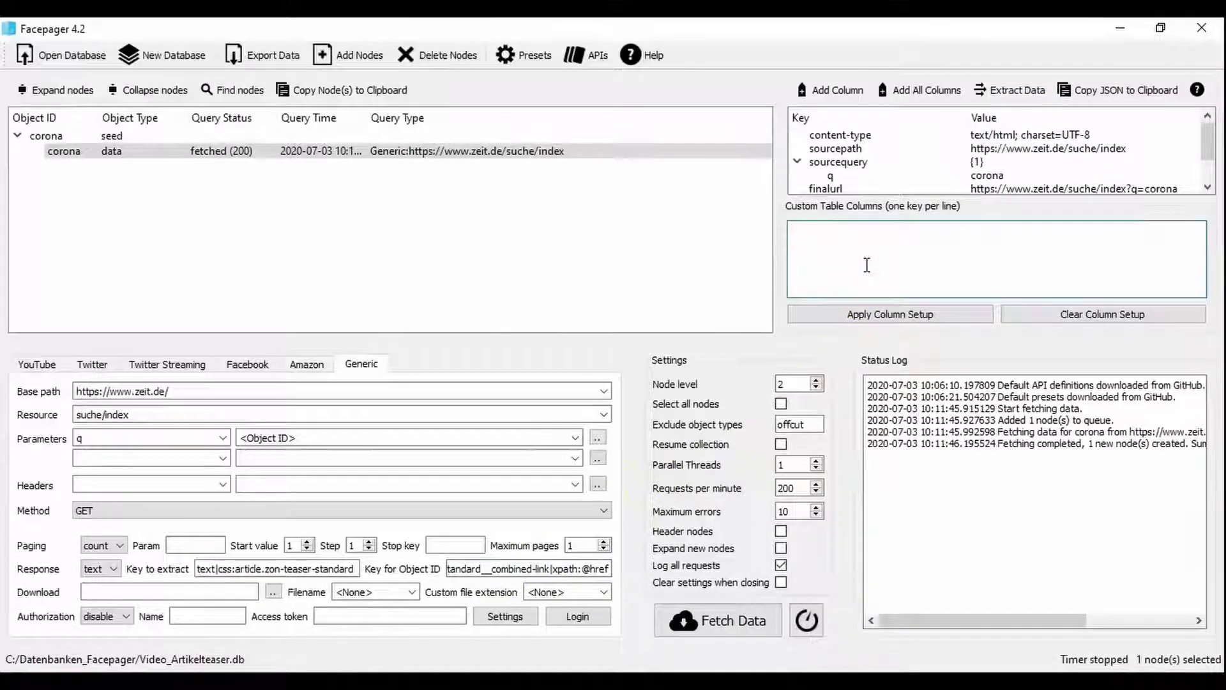
pyautogui.write('header=text|css:span.zon-teaser-standard')
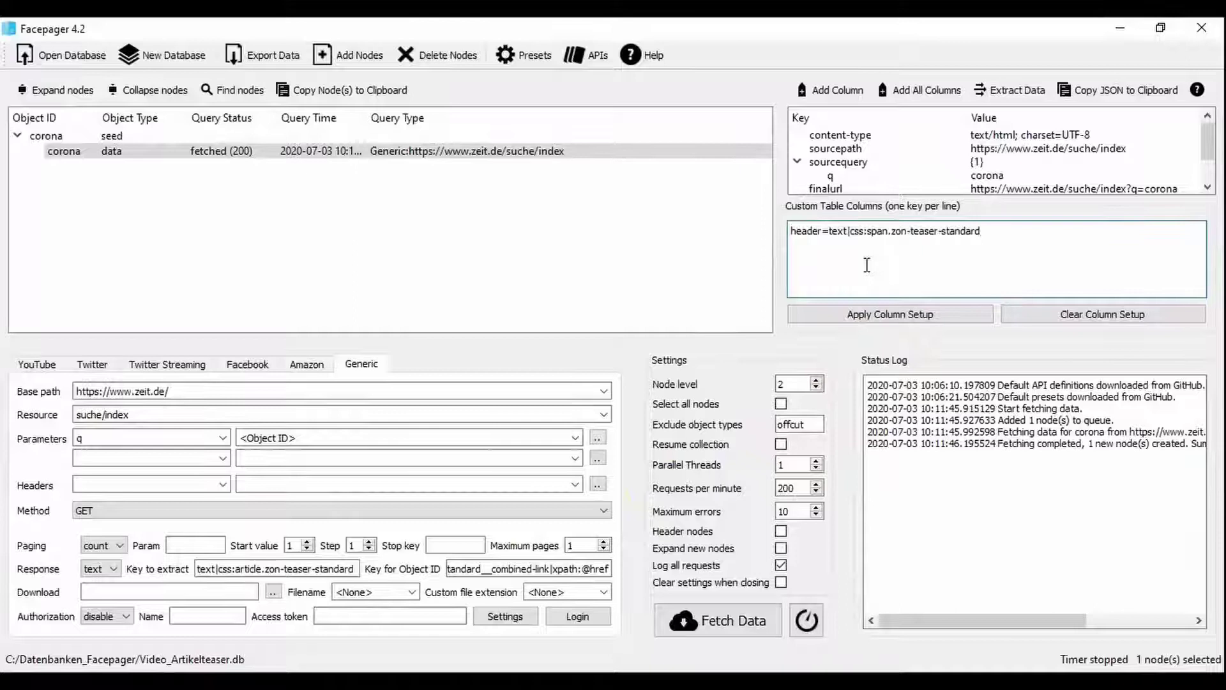
pyautogui.write('__title|xpath:string()')
pyautogui.press('Return')
pyautogui.write('te')
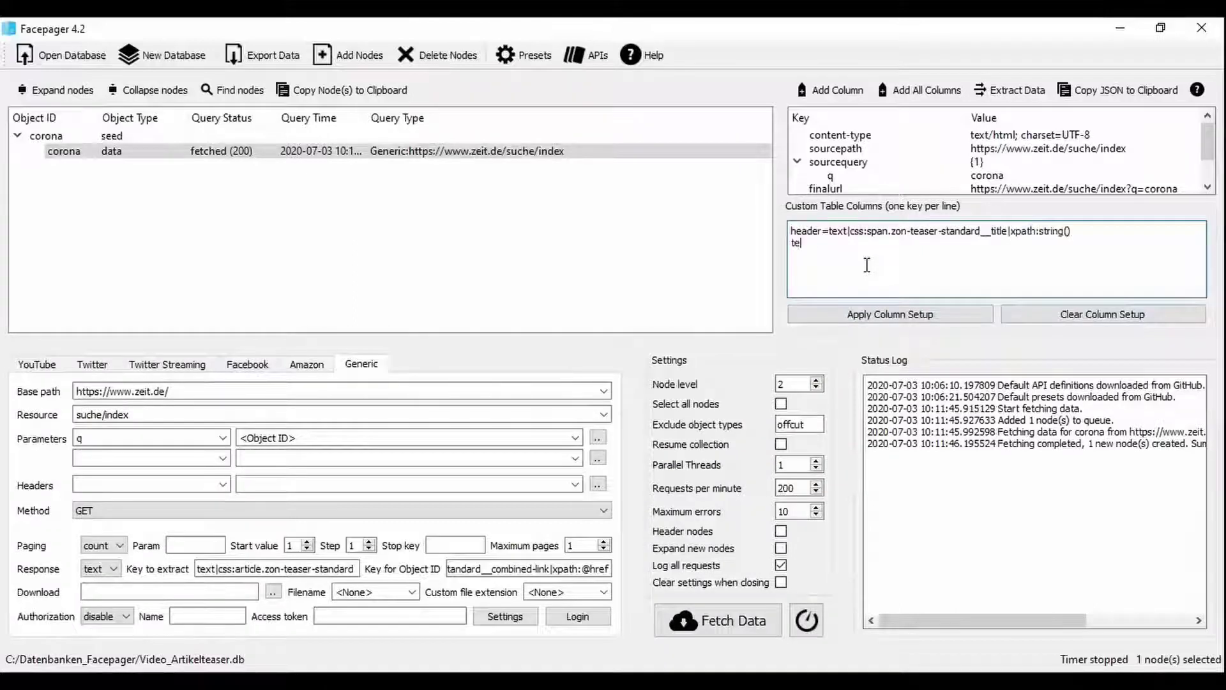
pyautogui.write('aser=text|css:p.zon-teaser-standard__text|xpath:string()')
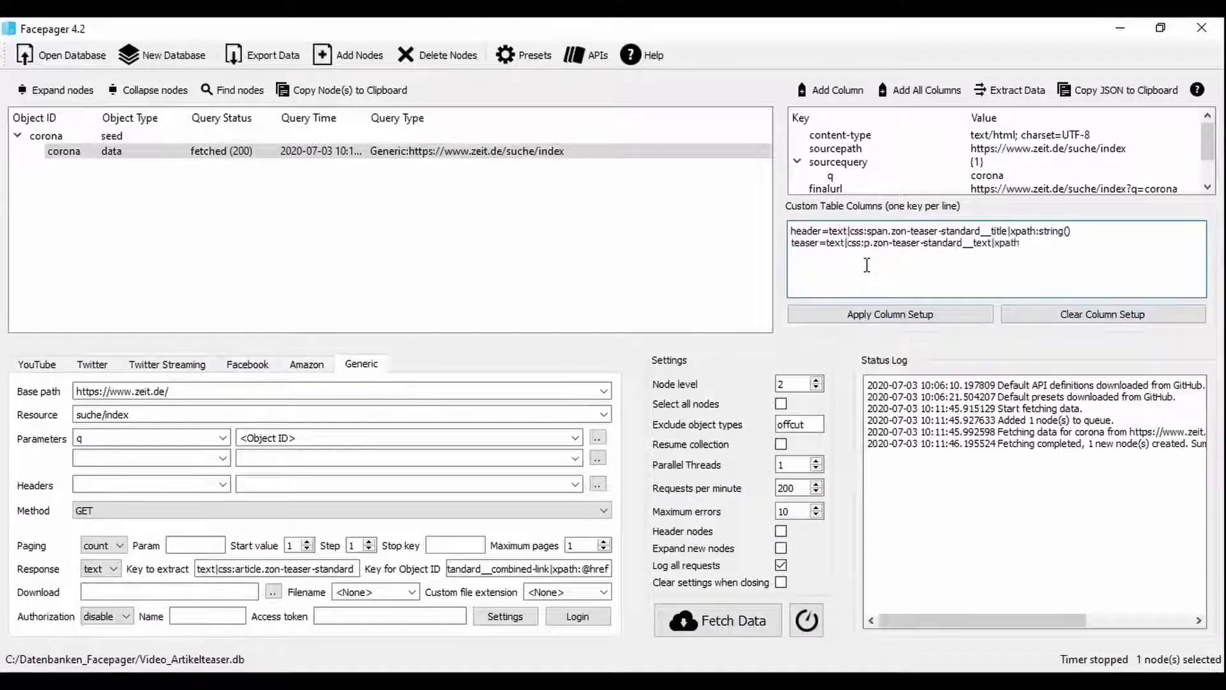
pyautogui.click(856, 317)
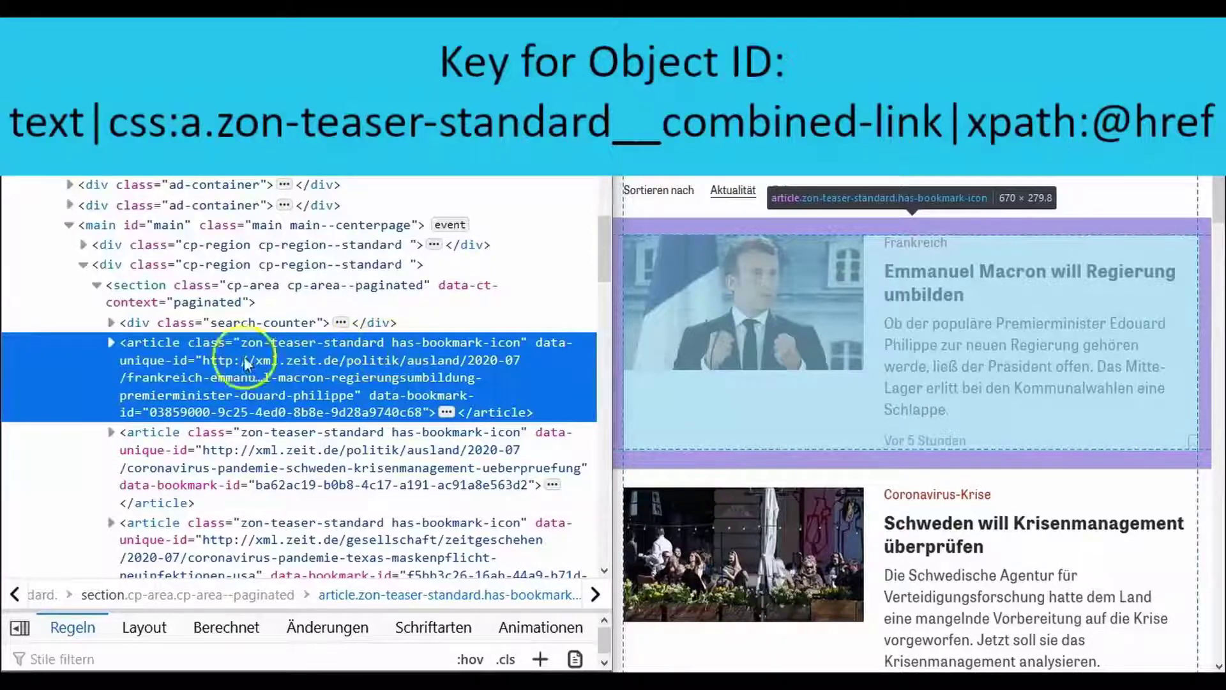
# Expand the first article element and select its zon-teaser-standard__combined-link anchor.
pyautogui.click(111, 343)
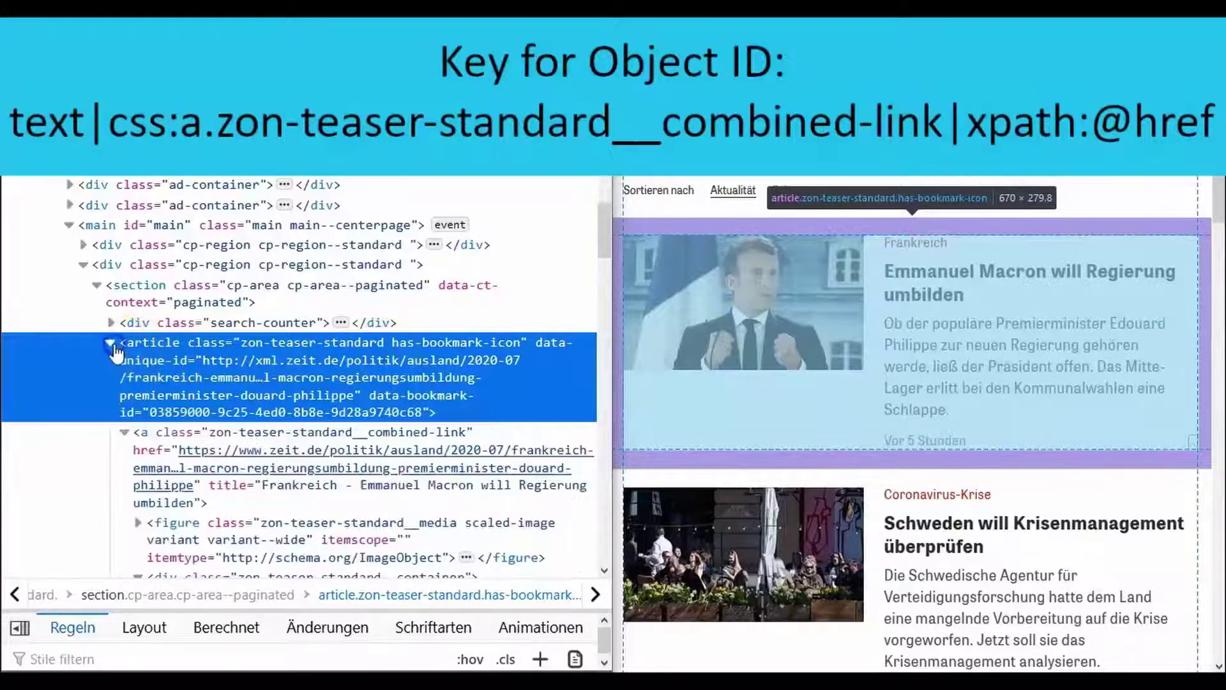
pyautogui.click(147, 441)
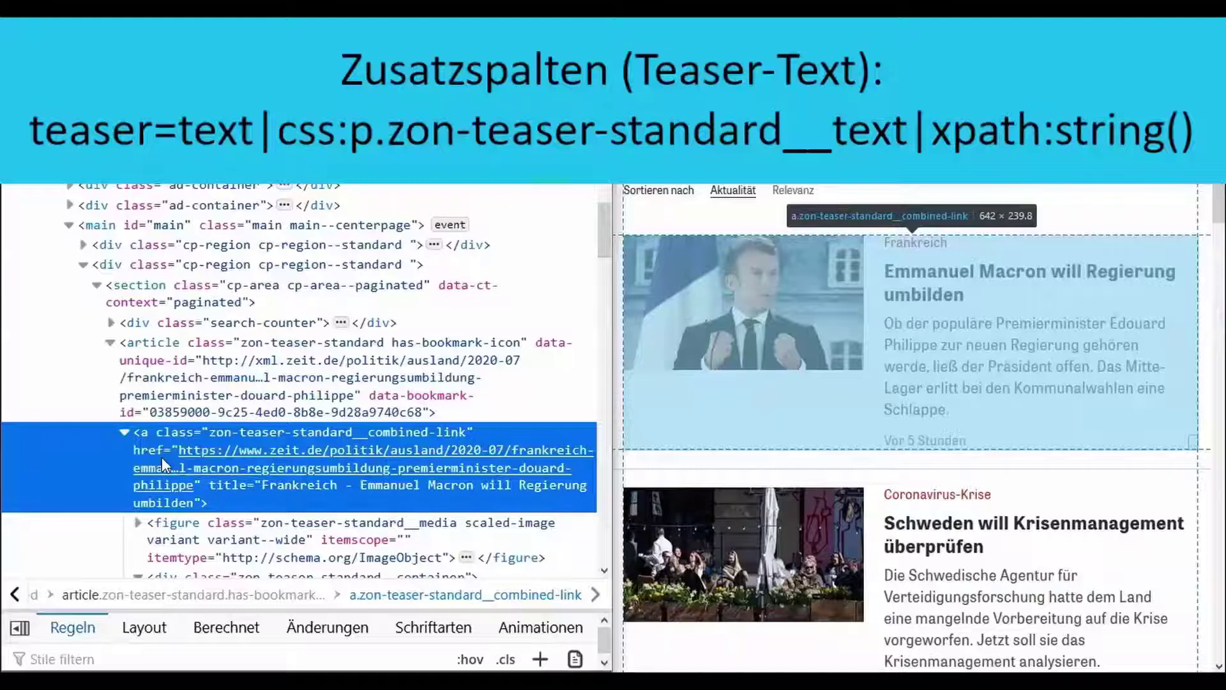
# Select the p.zon-teaser-standard__text paragraph and expand it to reveal the teaser text.
pyautogui.scroll(-4, 162, 457)
pyautogui.click(168, 465)
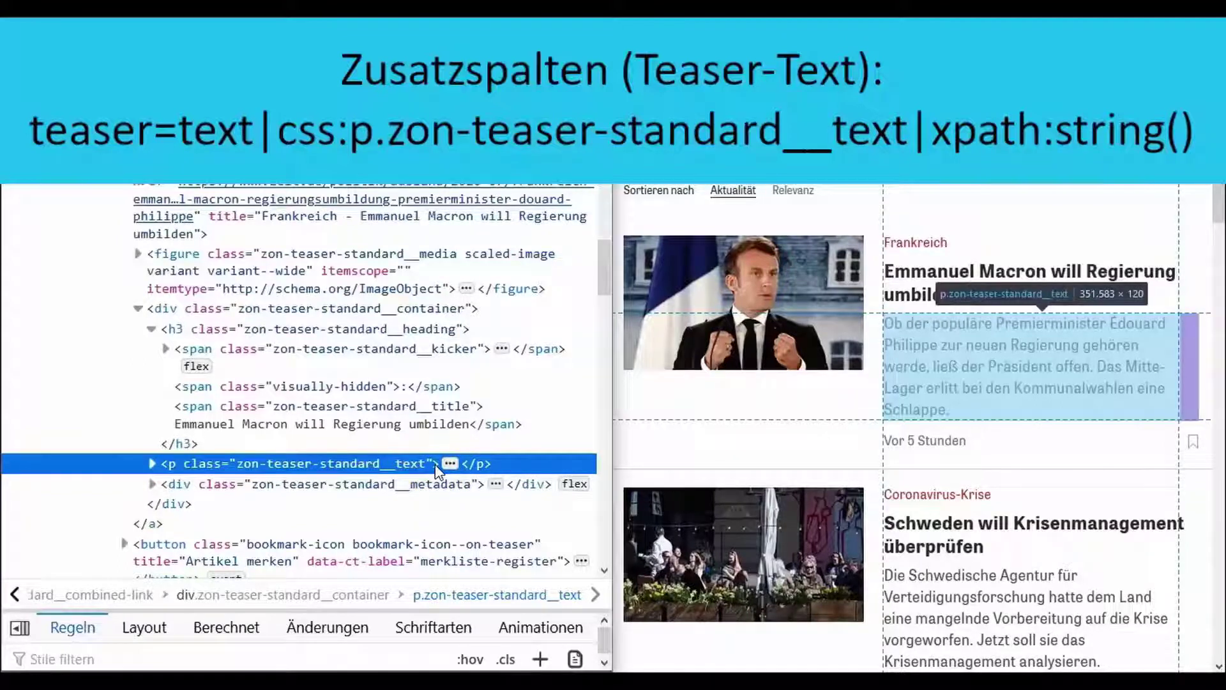
pyautogui.click(447, 464)
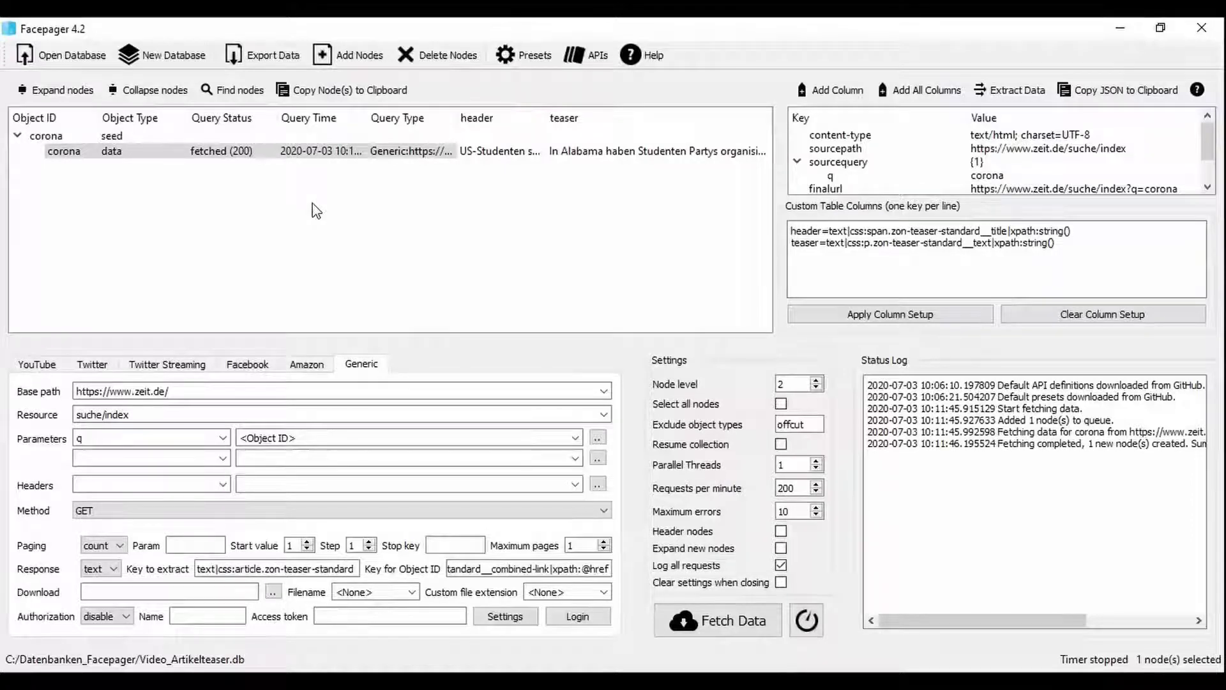
# Set paging to count on parameter p, start value 1, step 1, maximum 3 pages.
pyautogui.click(118, 544)
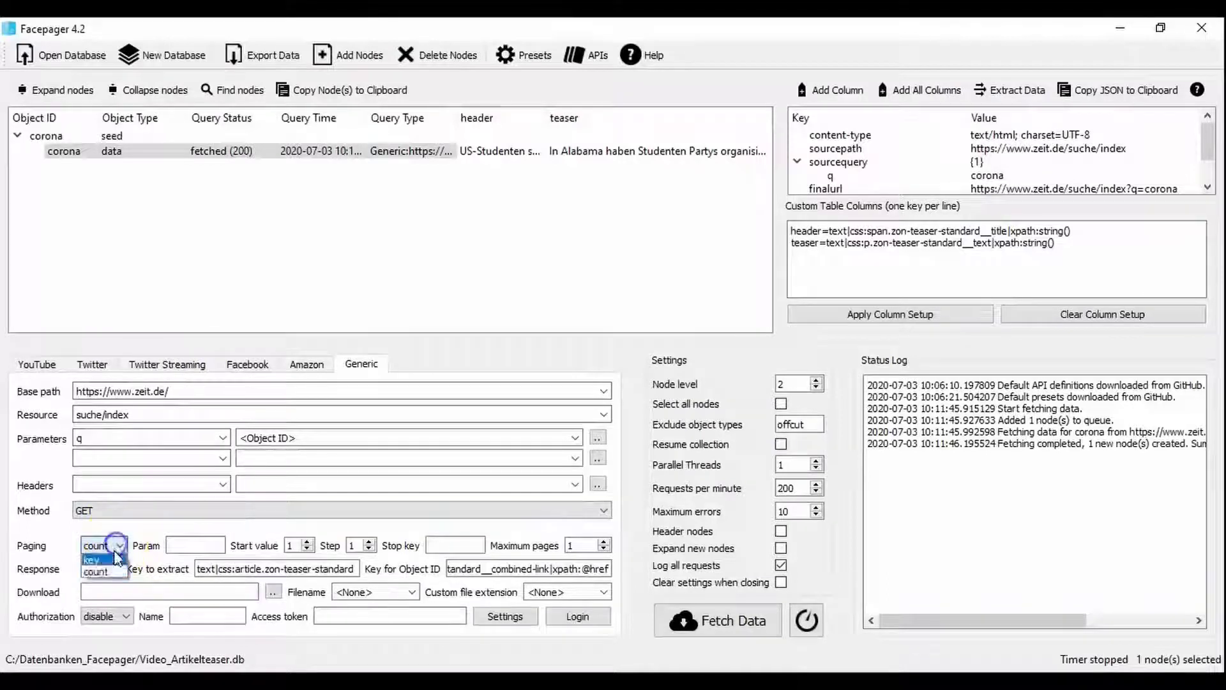
pyautogui.click(177, 545)
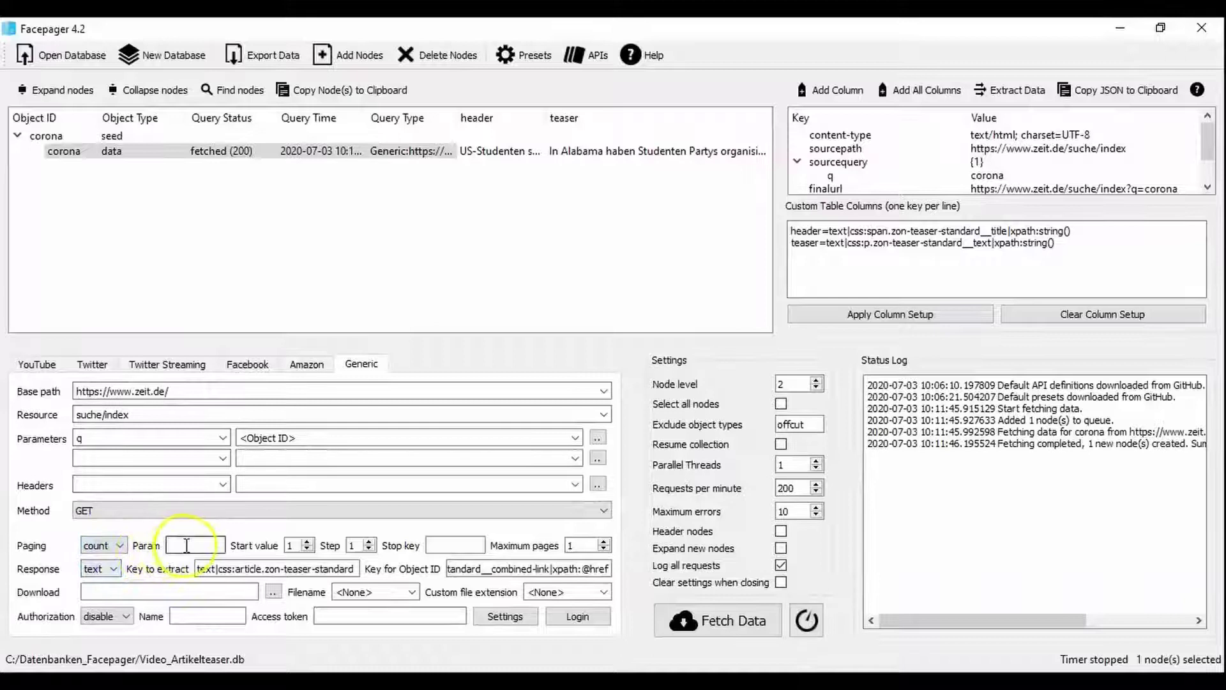
pyautogui.write('p')
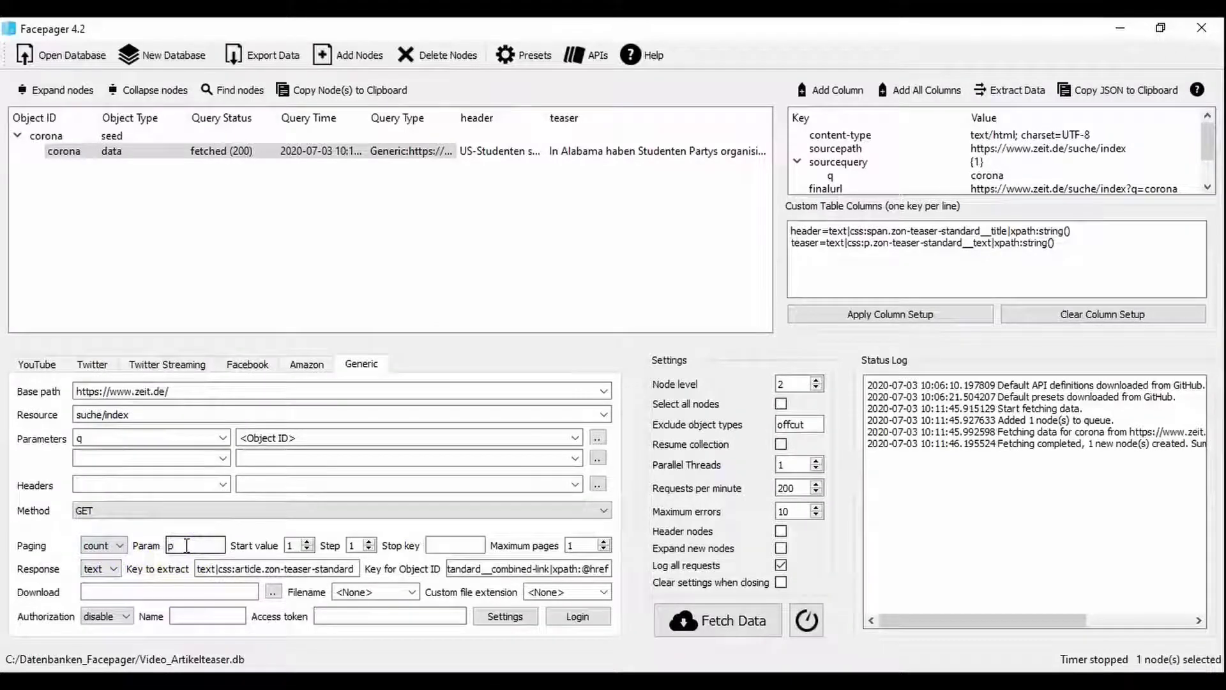
pyautogui.click(203, 545)
pyautogui.doubleClick(292, 545)
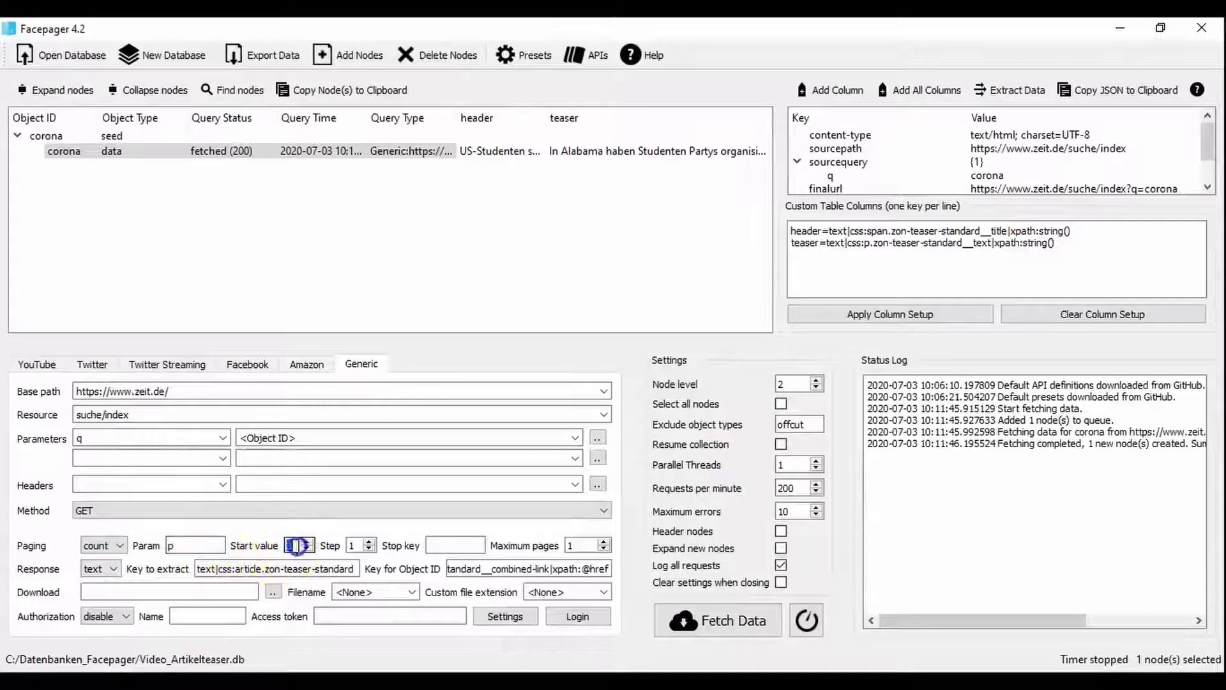
pyautogui.doubleClick(355, 545)
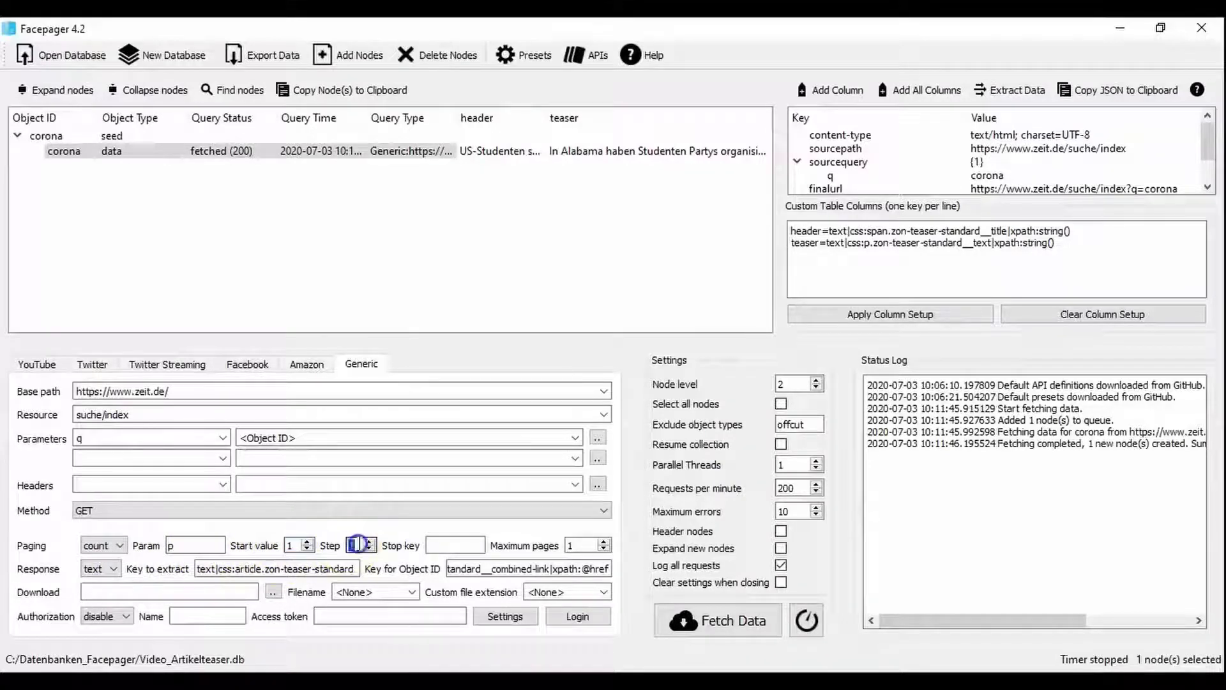
pyautogui.click(607, 542)
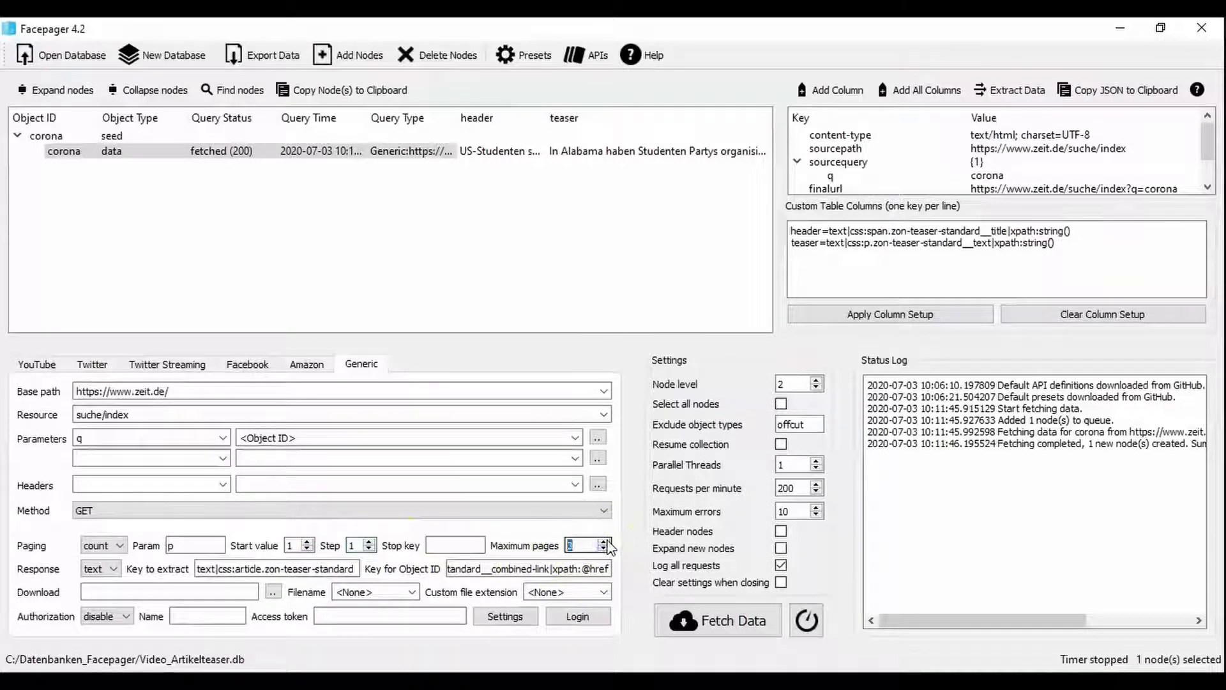
pyautogui.click(607, 541)
pyautogui.click(392, 553)
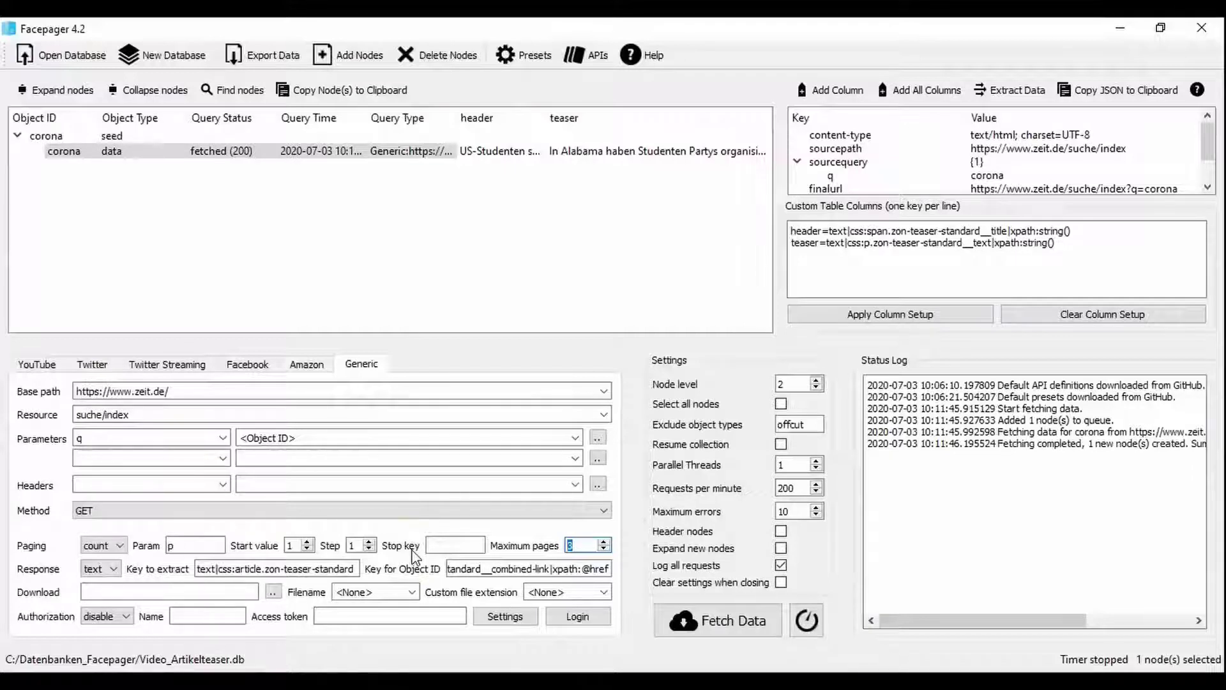
# Fetch three result pages for corona and review the 33 article URLs in a widened Object ID column.
pyautogui.click(71, 152)
pyautogui.click(232, 218)
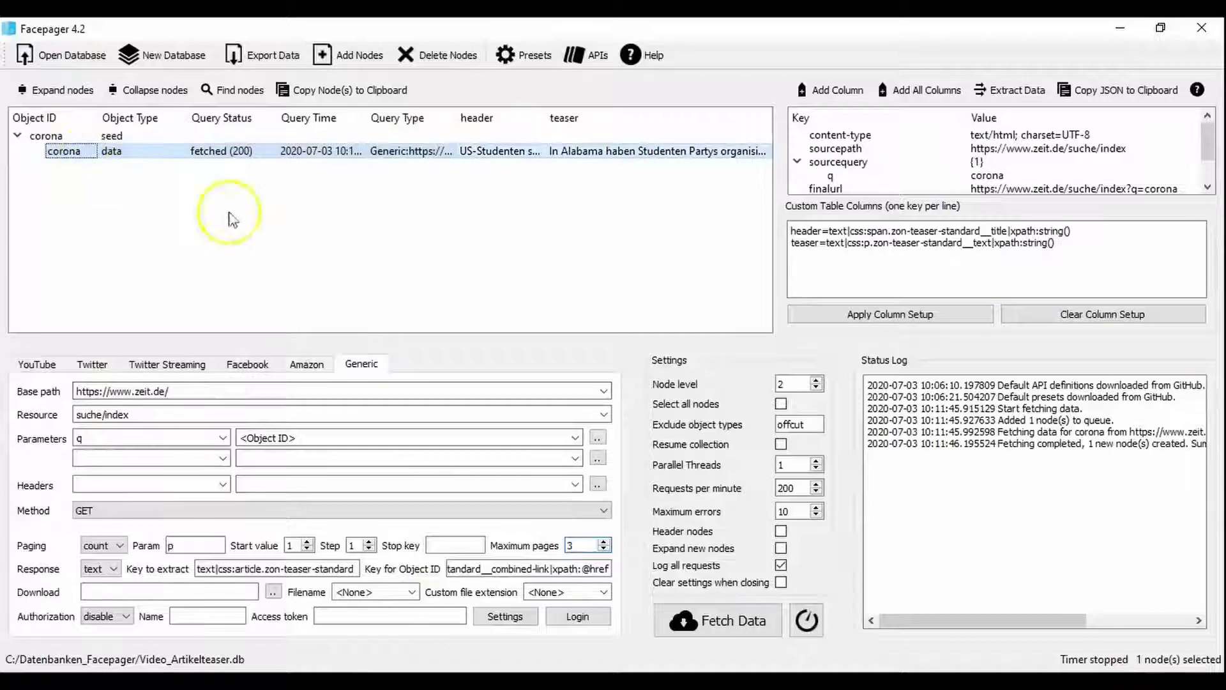
pyautogui.click(711, 631)
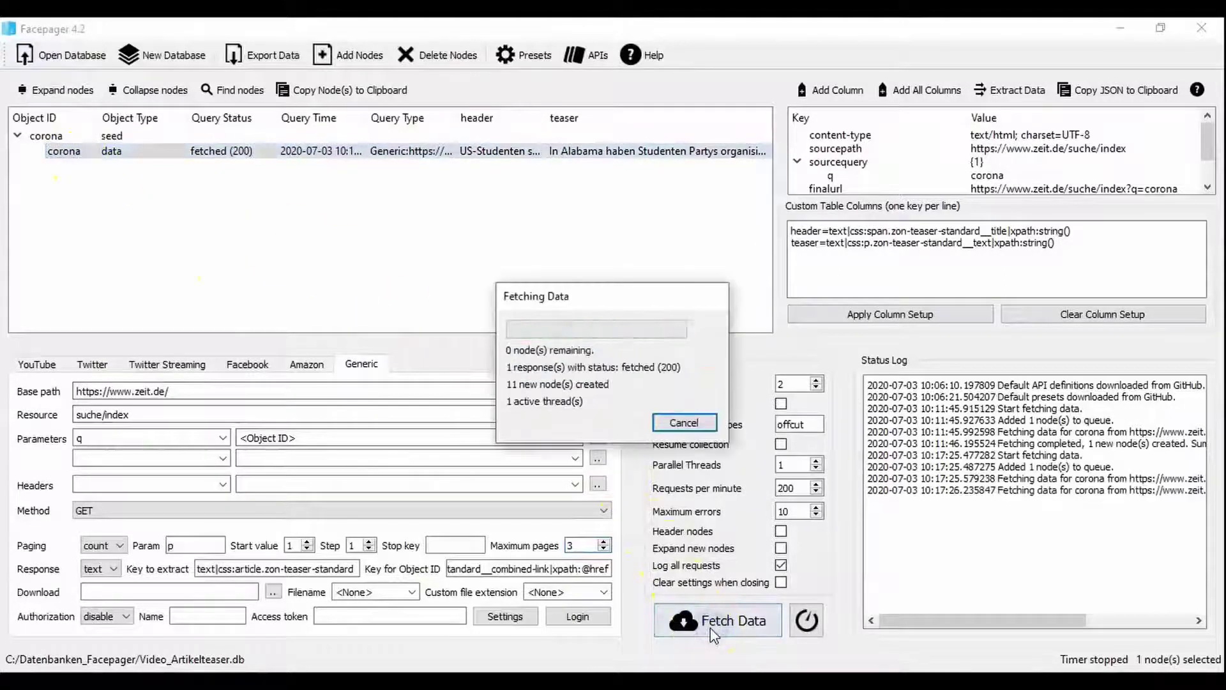
pyautogui.click(35, 152)
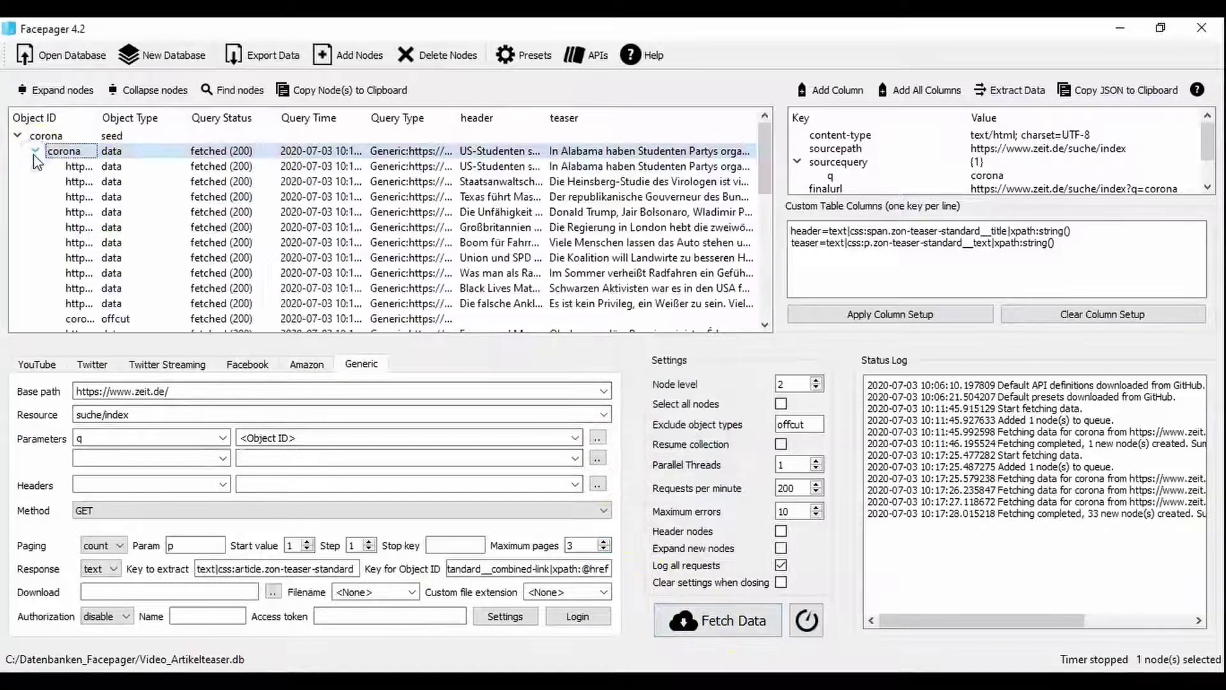
pyautogui.moveTo(97, 118); pyautogui.dragTo(258, 120)
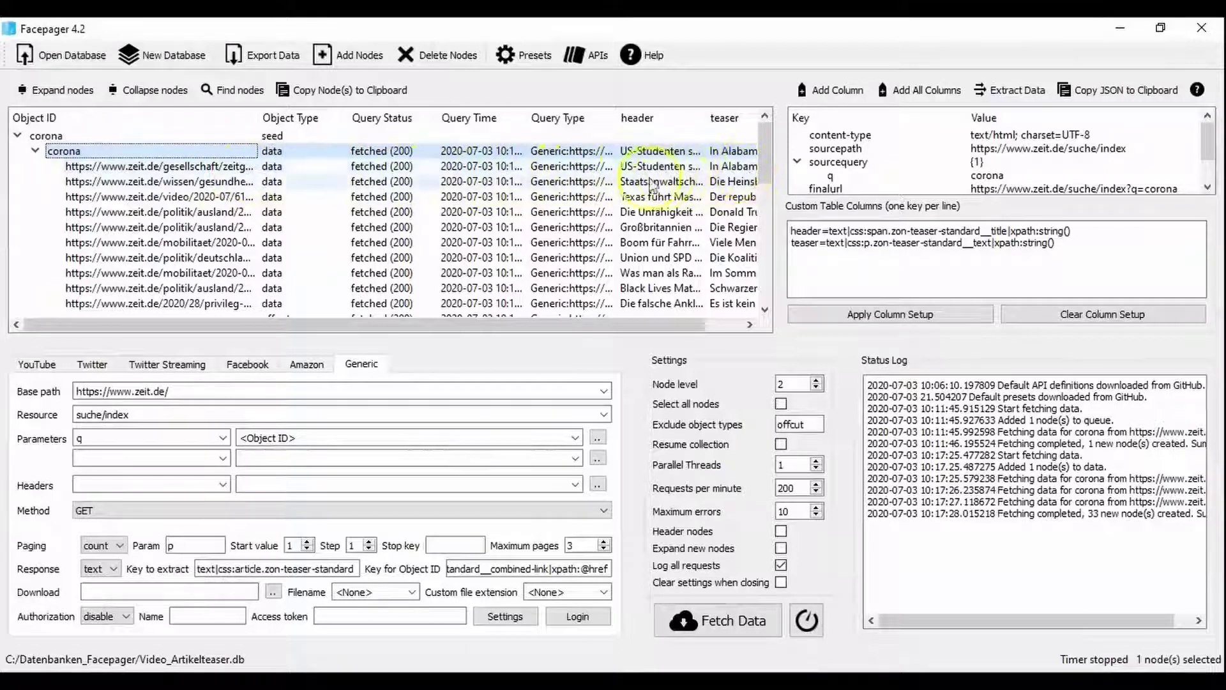
pyautogui.scroll(-2, 268, 220)
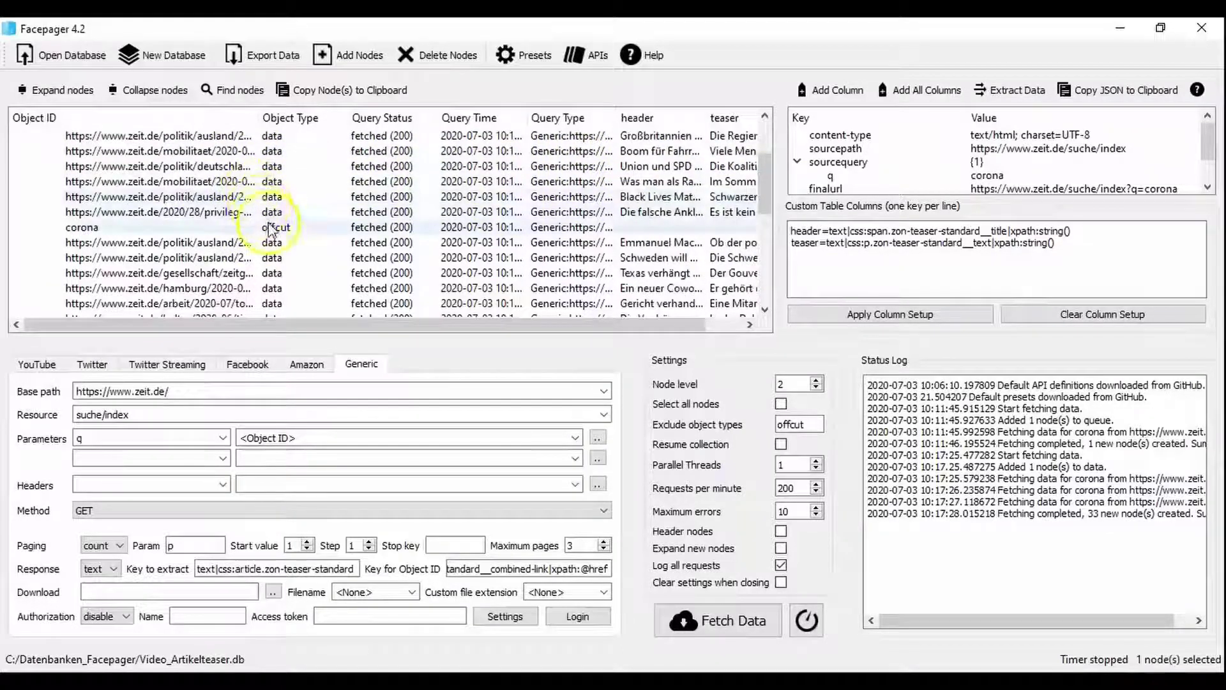
pyautogui.scroll(-2, 277, 233)
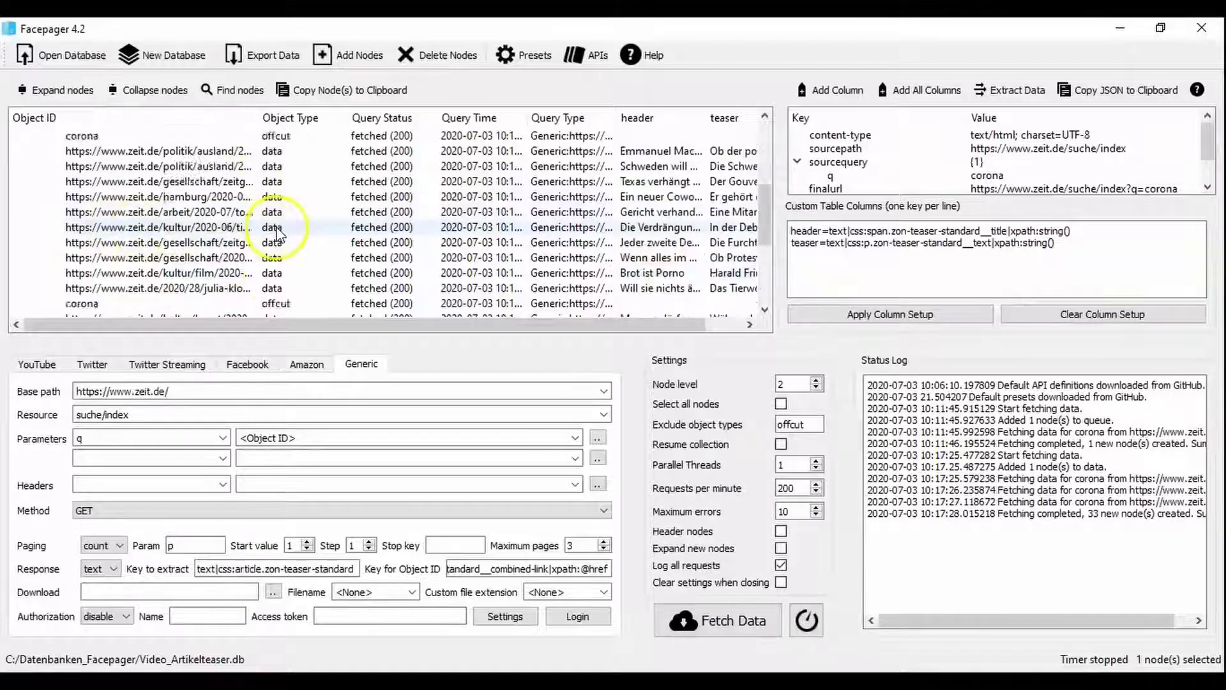
pyautogui.scroll(-4, 278, 235)
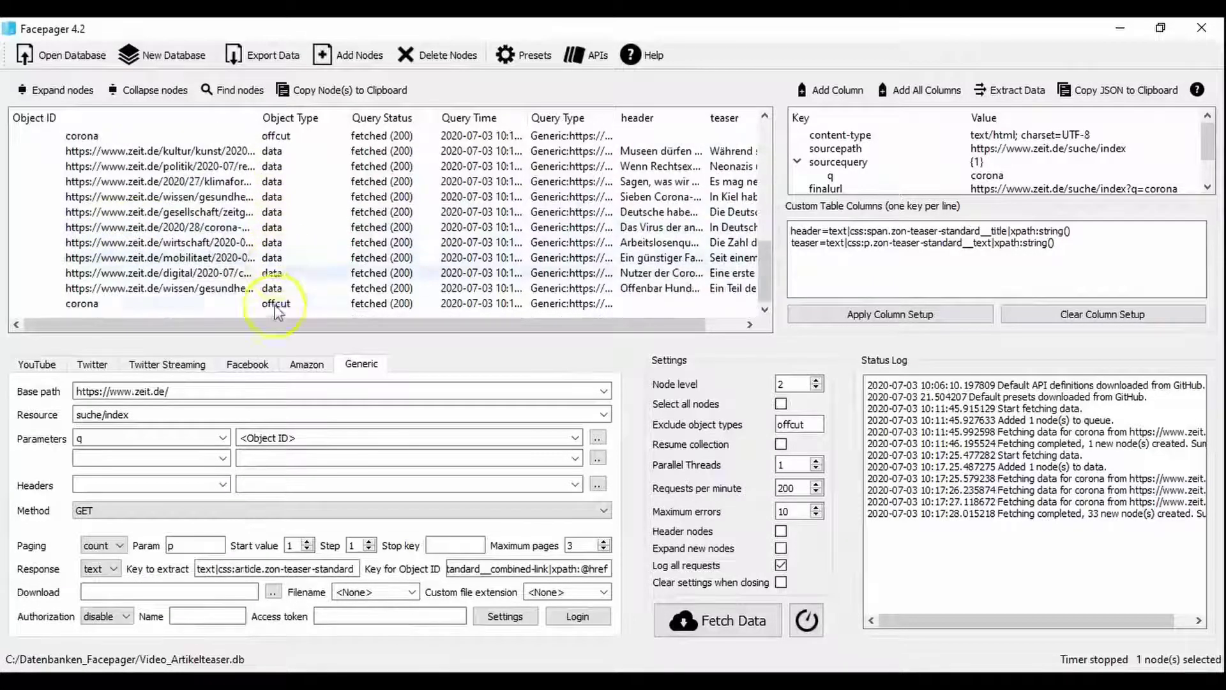
pyautogui.scroll(-3, 233, 298)
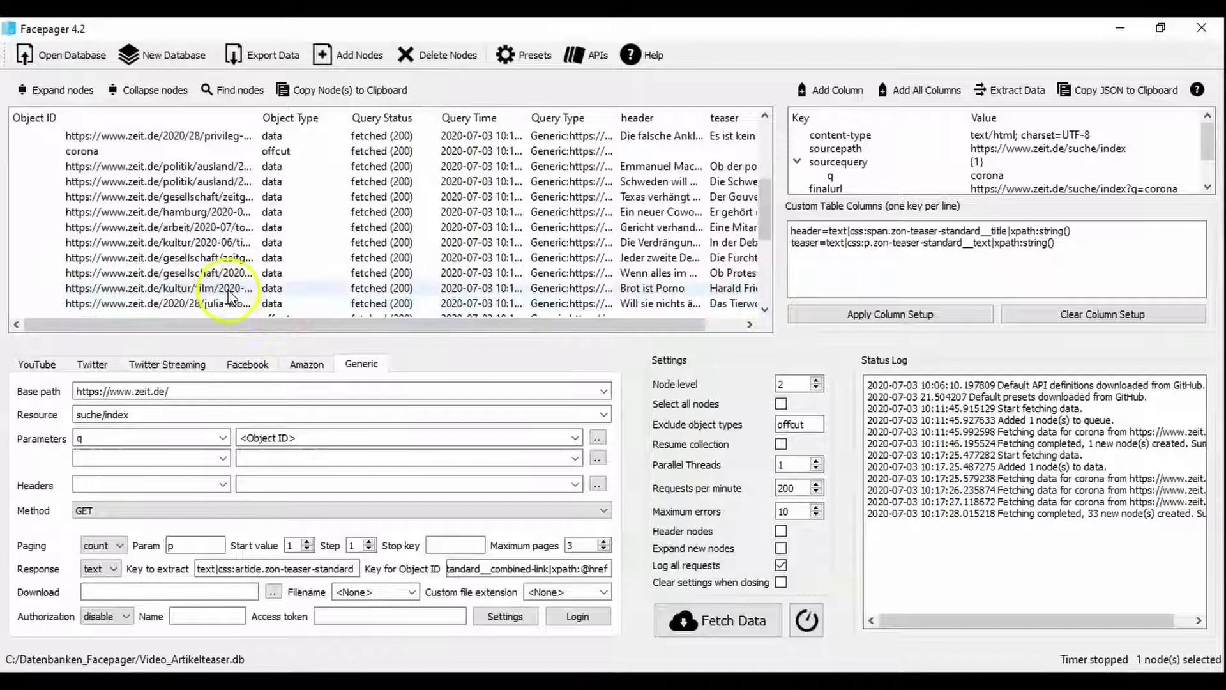
pyautogui.scroll(10, 229, 297)
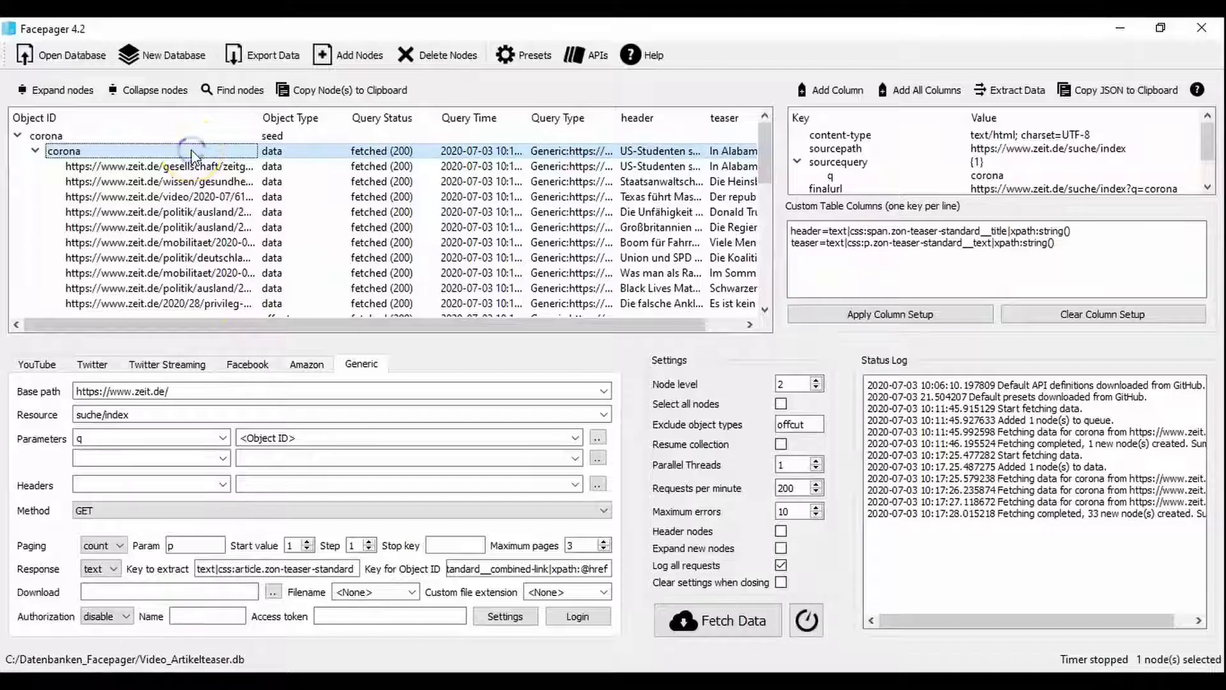
# Export the selected Zeit Online nodes to a CSV file named 'Artikel'.
pyautogui.click(269, 57)
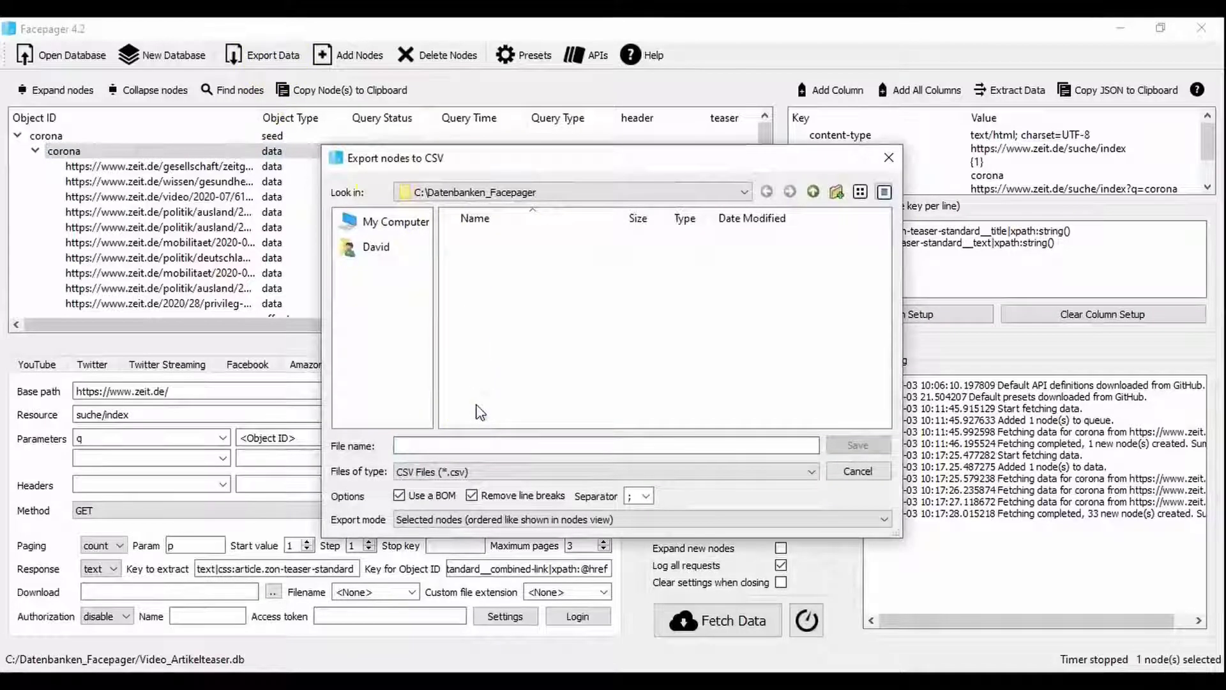
pyautogui.click(472, 445)
pyautogui.write('Artikel')
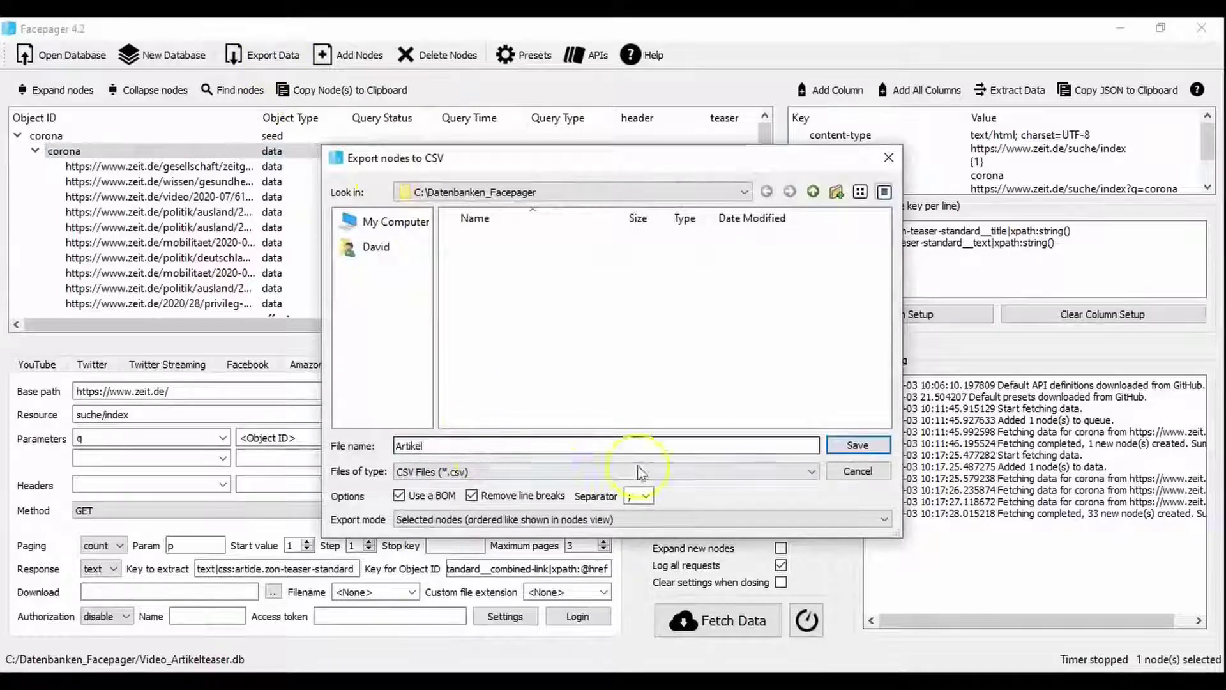
pyautogui.click(857, 444)
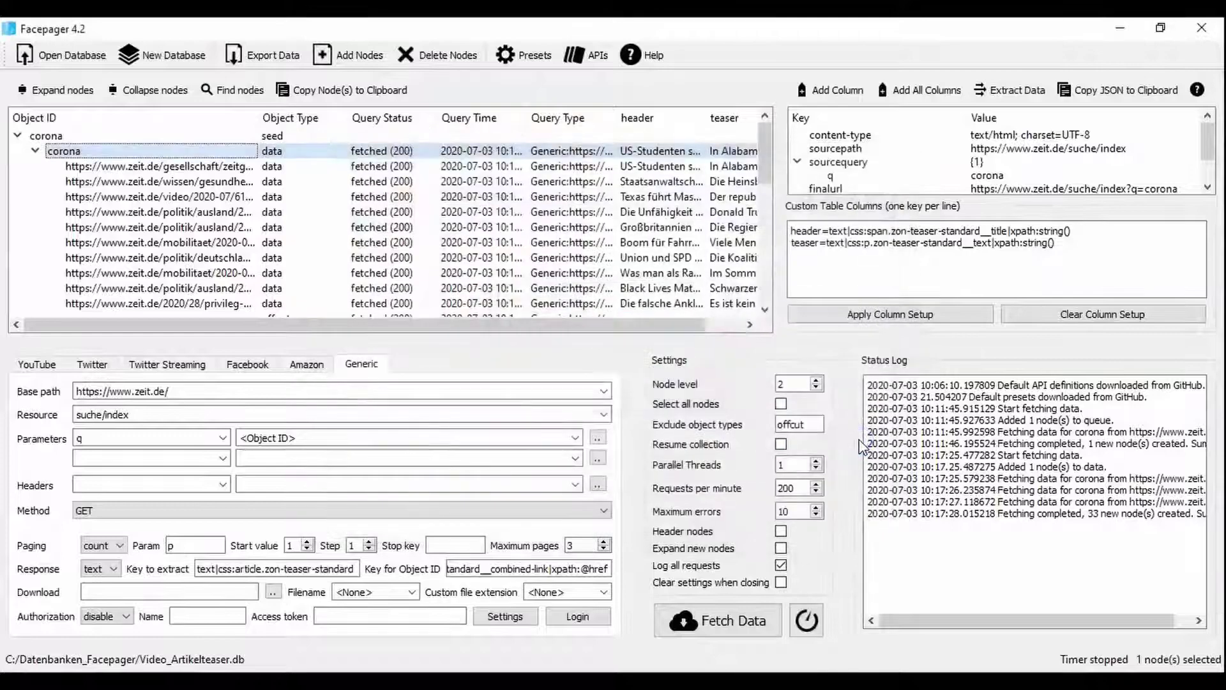